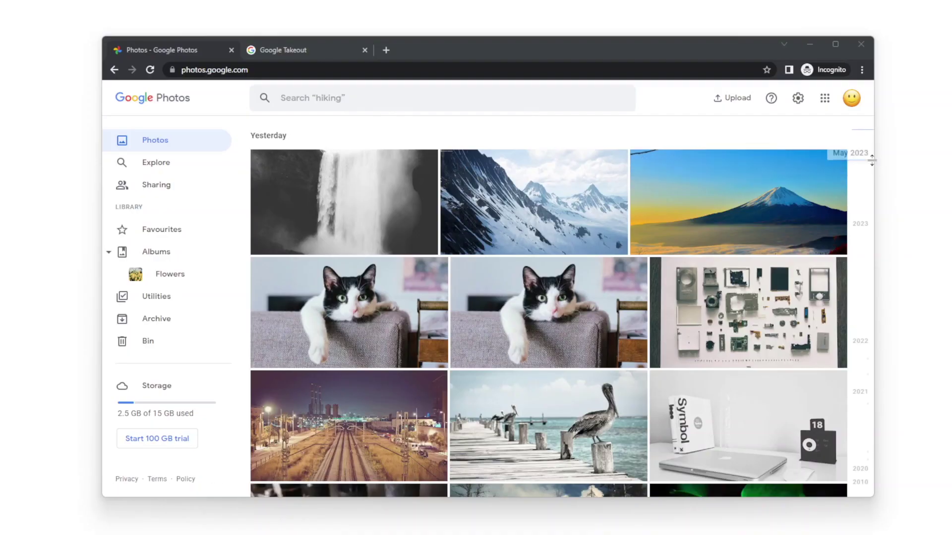
Scroll through the Google Photos library grid to review its photos
scroll(733, 249, up, 3)
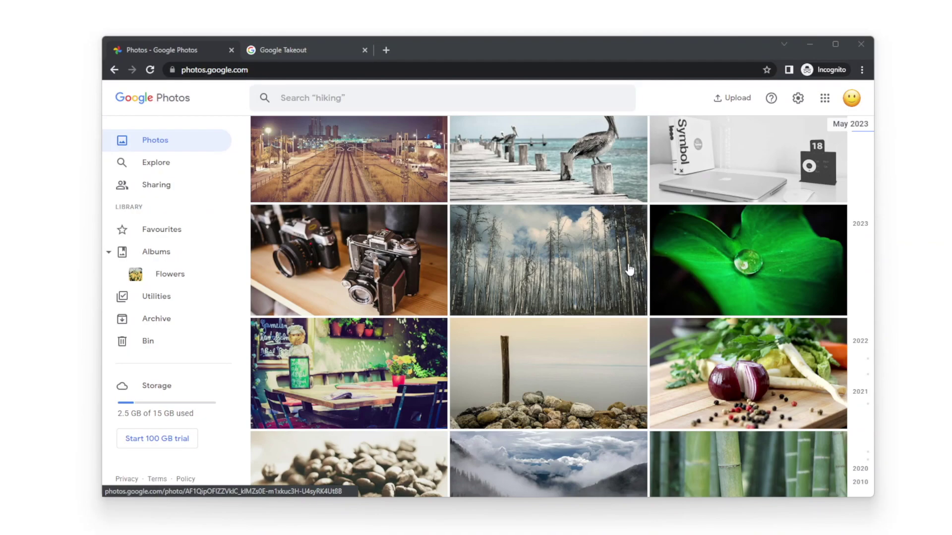
scroll(628, 269, down, 5)
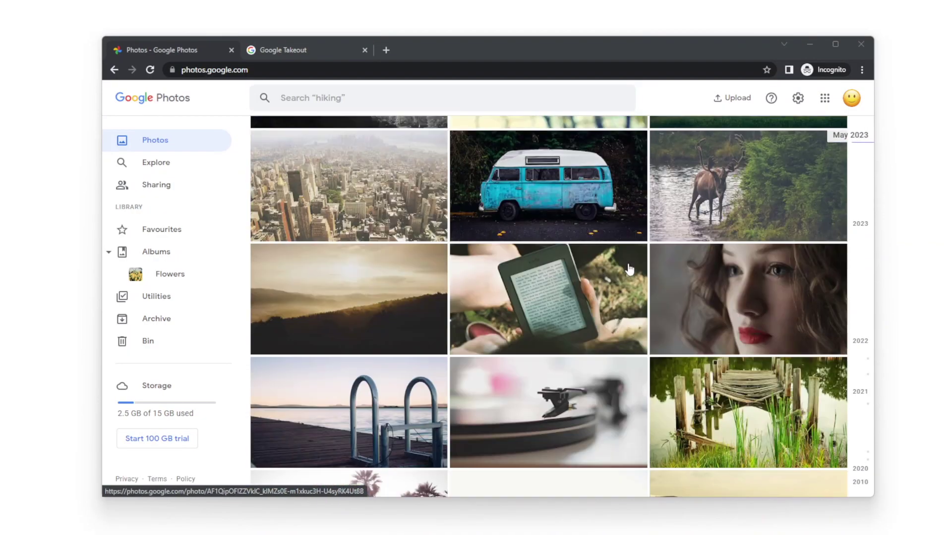
scroll(628, 269, down, 15)
scroll(628, 269, down, 15)
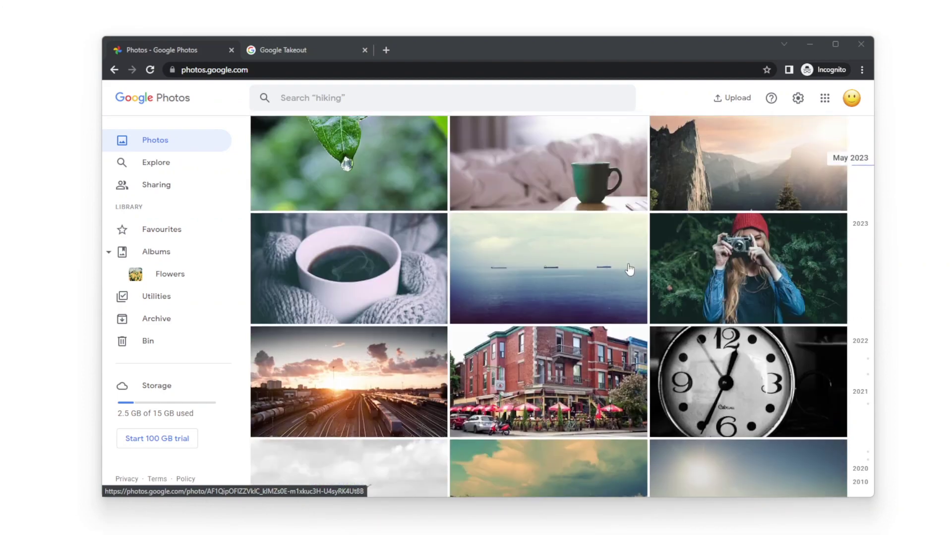
scroll(629, 269, down, 15)
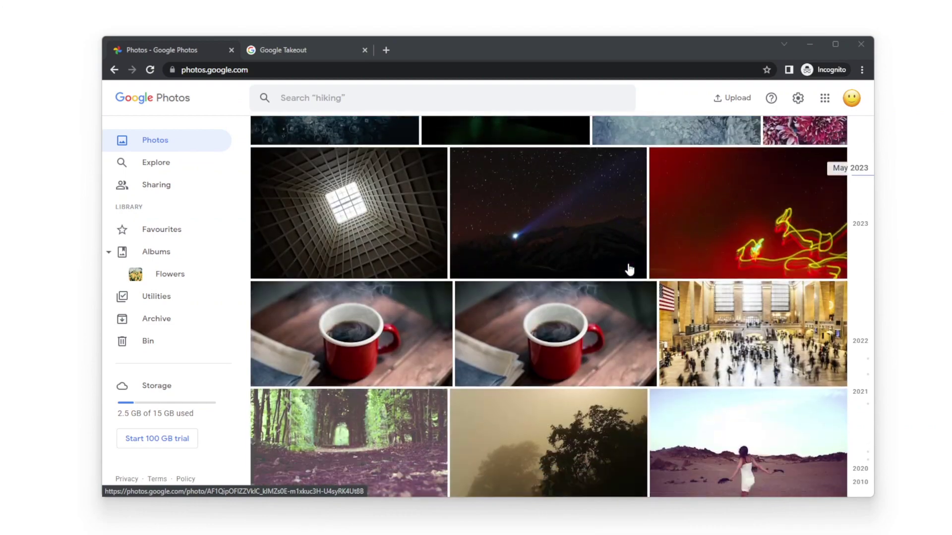
scroll(629, 270, down, 15)
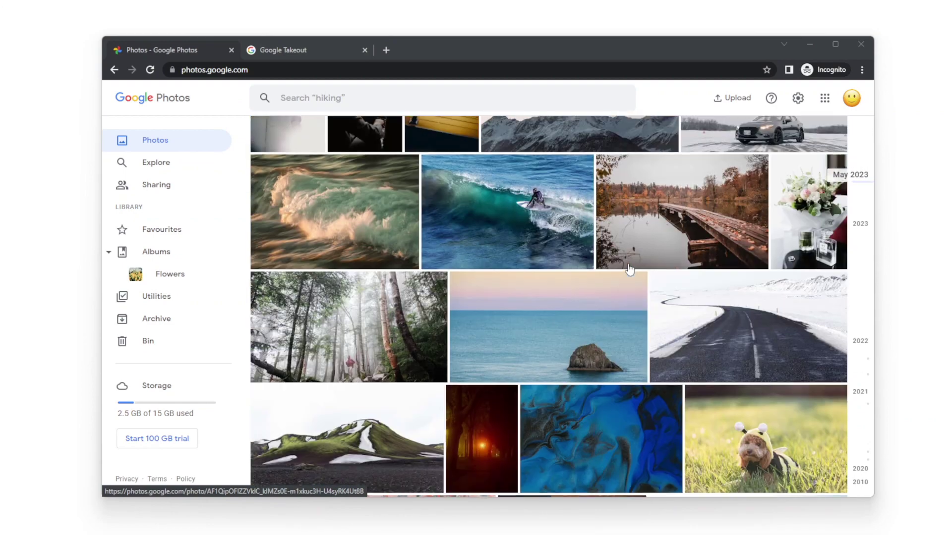
scroll(629, 269, down, 15)
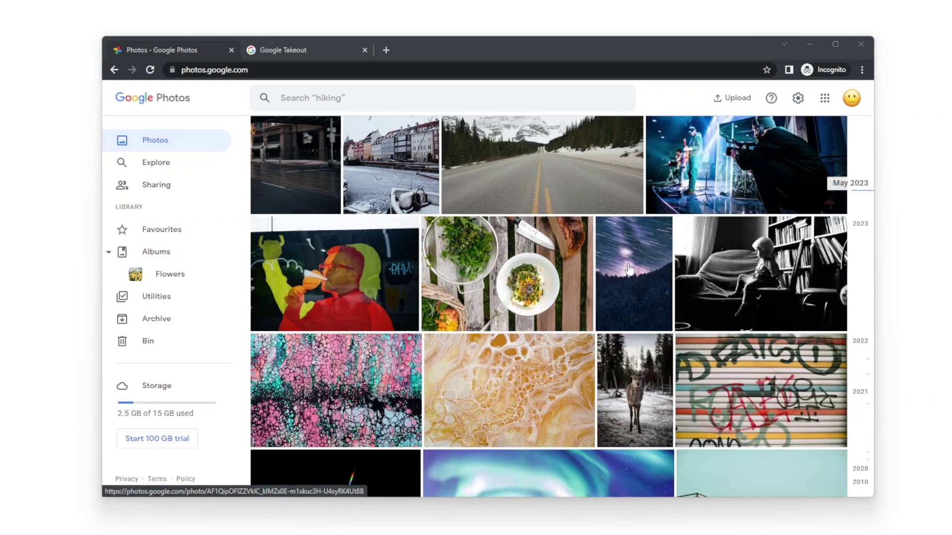
scroll(628, 269, down, 15)
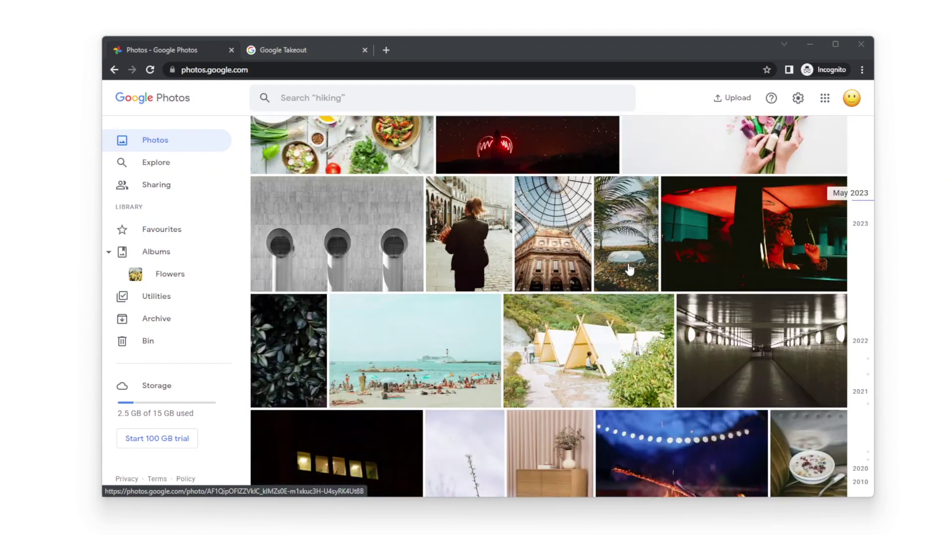
scroll(628, 269, down, 5)
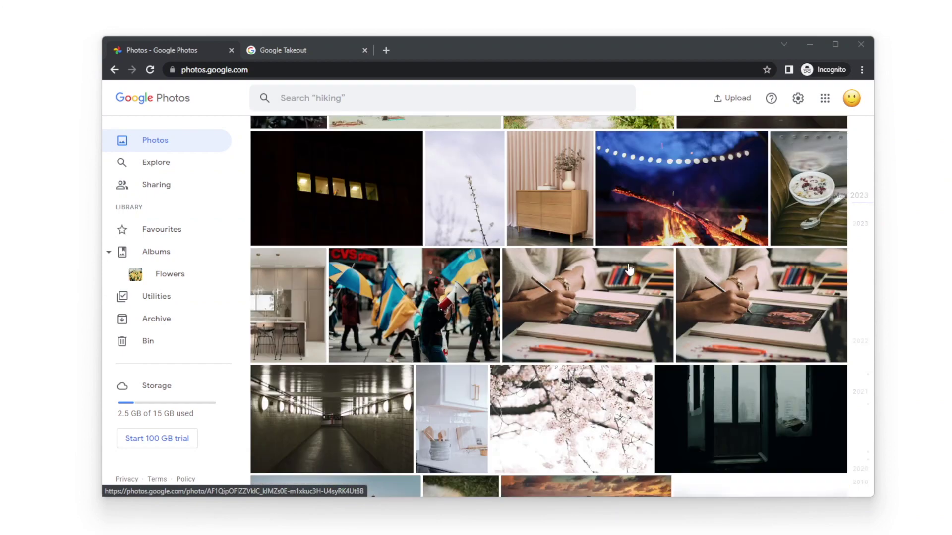
scroll(628, 270, down, 5)
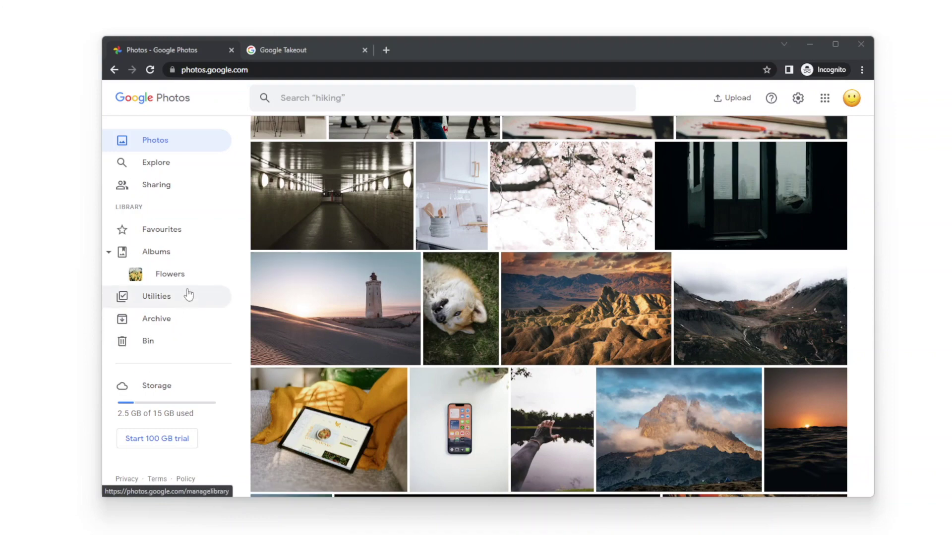
Check the Bin's single photo, return to Photos, then bring up Google Takeout
click(154, 340)
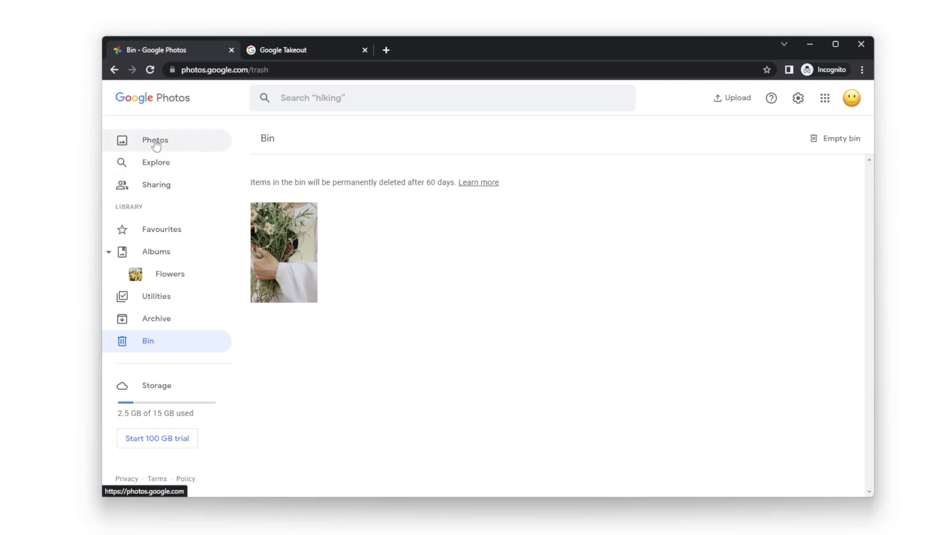
click(156, 143)
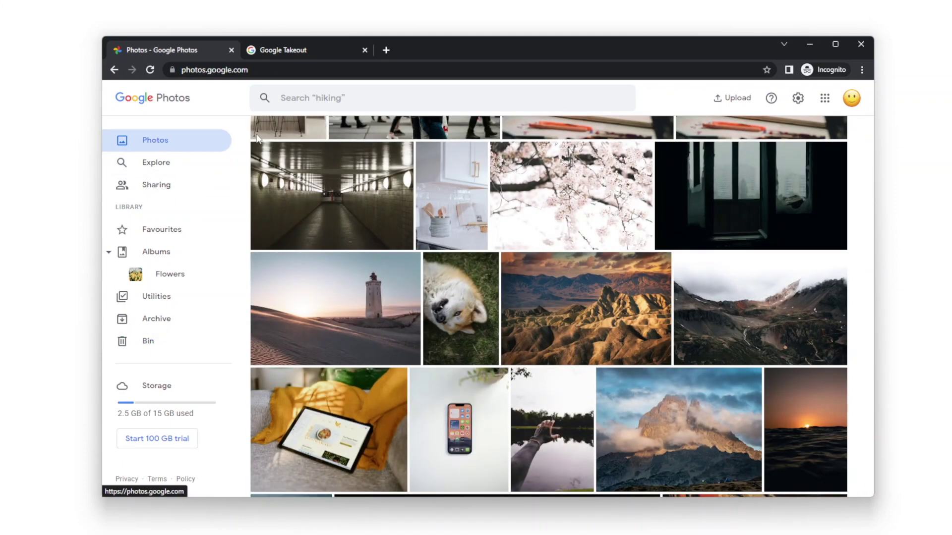
click(310, 52)
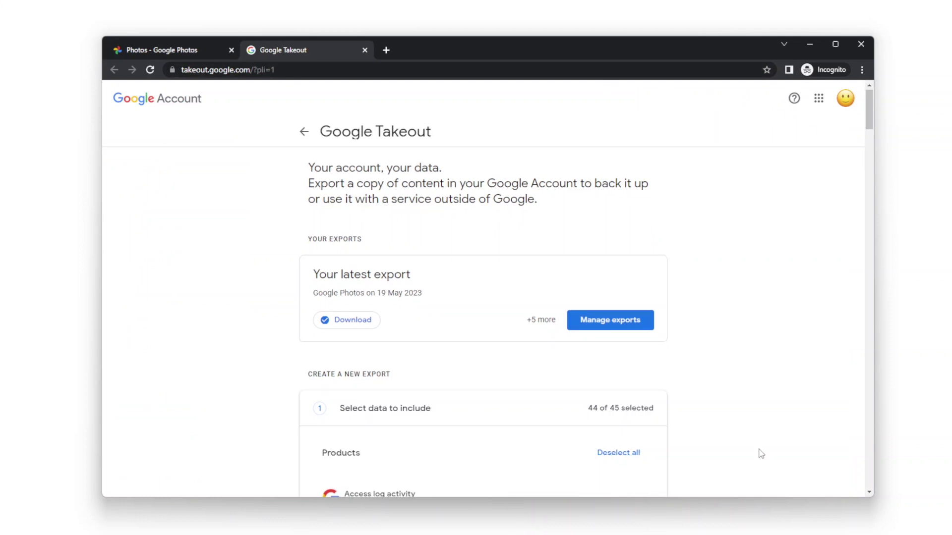
Deselect all Takeout products and select only Google Photos
scroll(761, 454, down, 5)
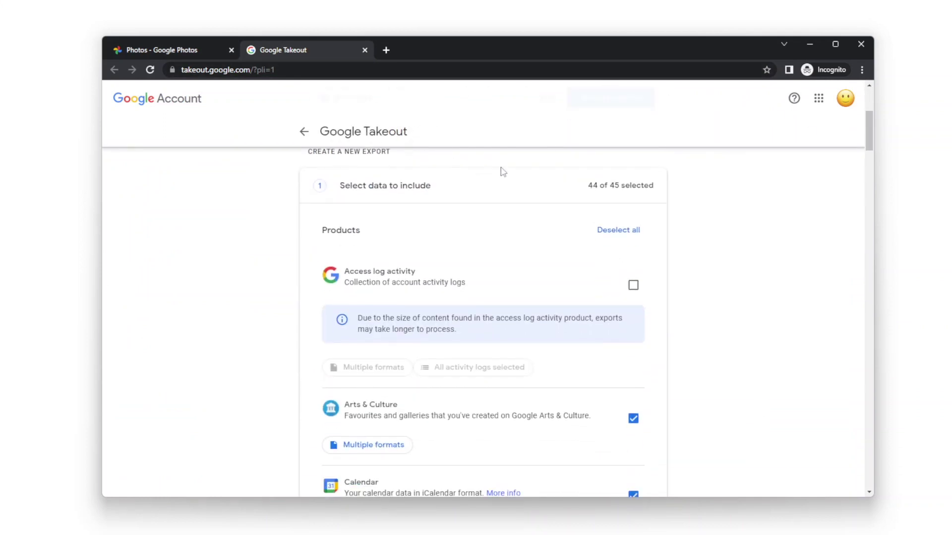
click(626, 239)
scroll(460, 296, down, 9)
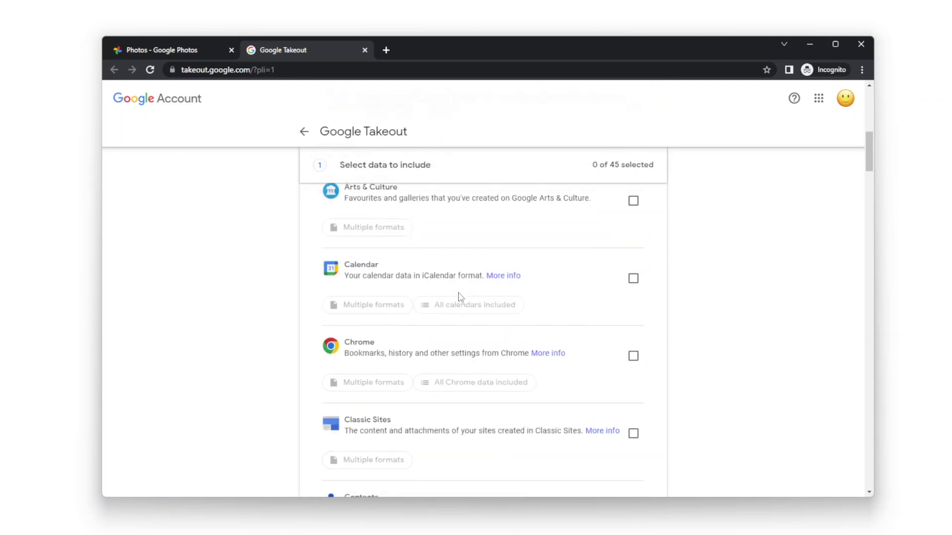
scroll(460, 296, down, 15)
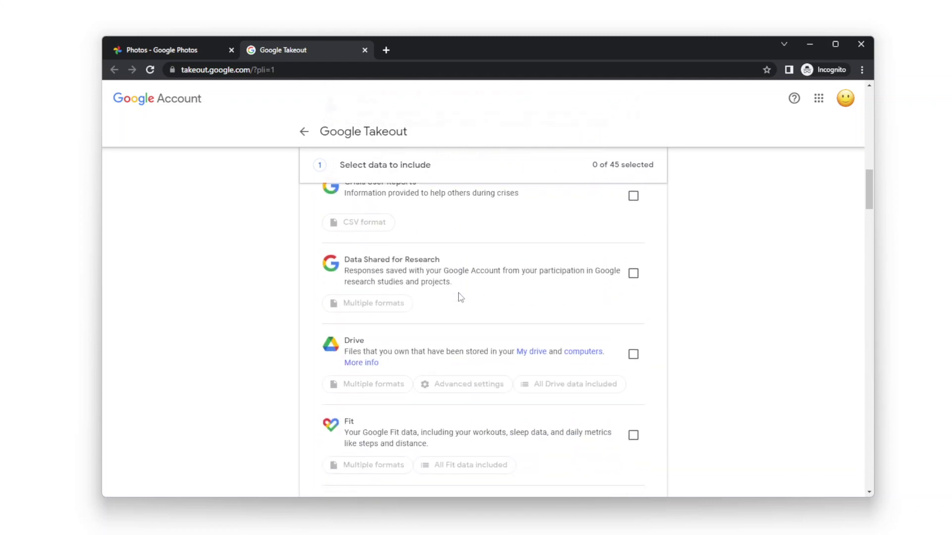
scroll(460, 296, down, 3)
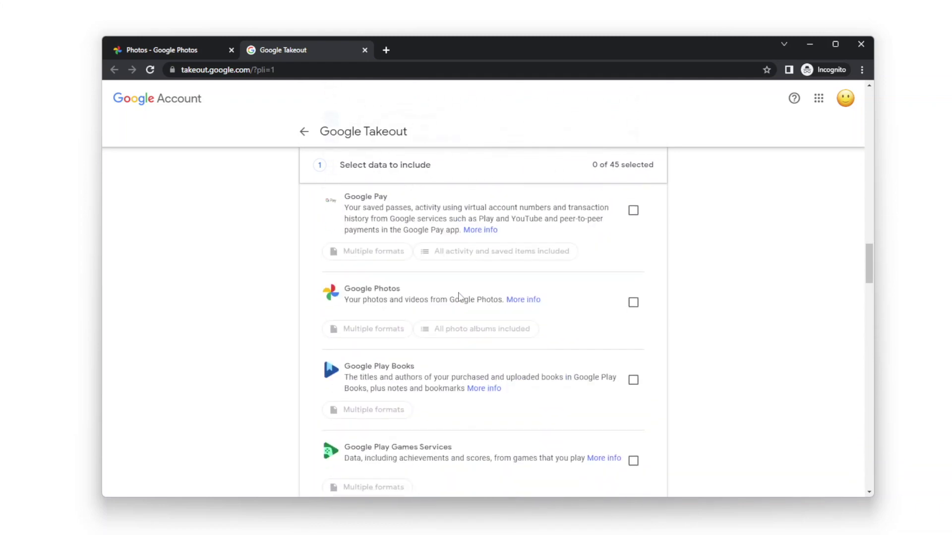
click(633, 302)
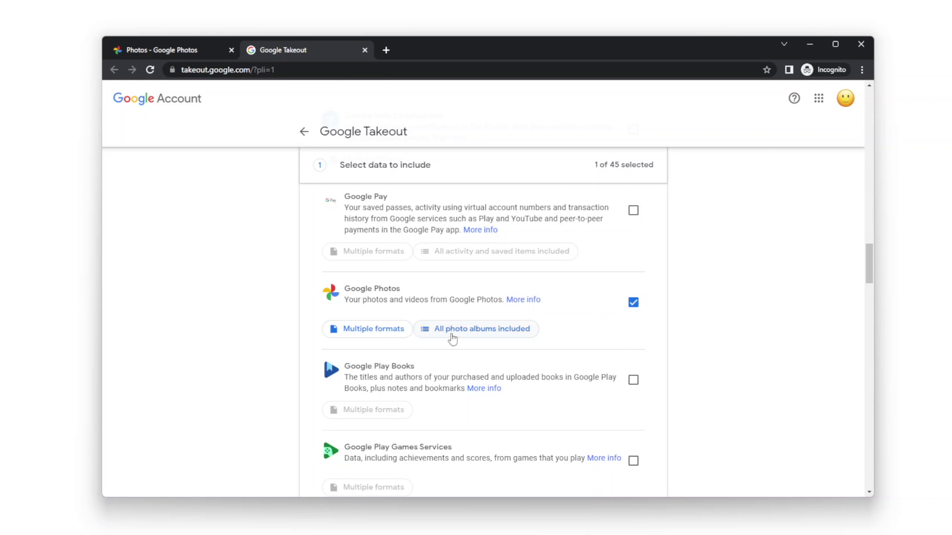
Exclude the Bin and Flowers albums, keeping 8 albums in the export
click(481, 331)
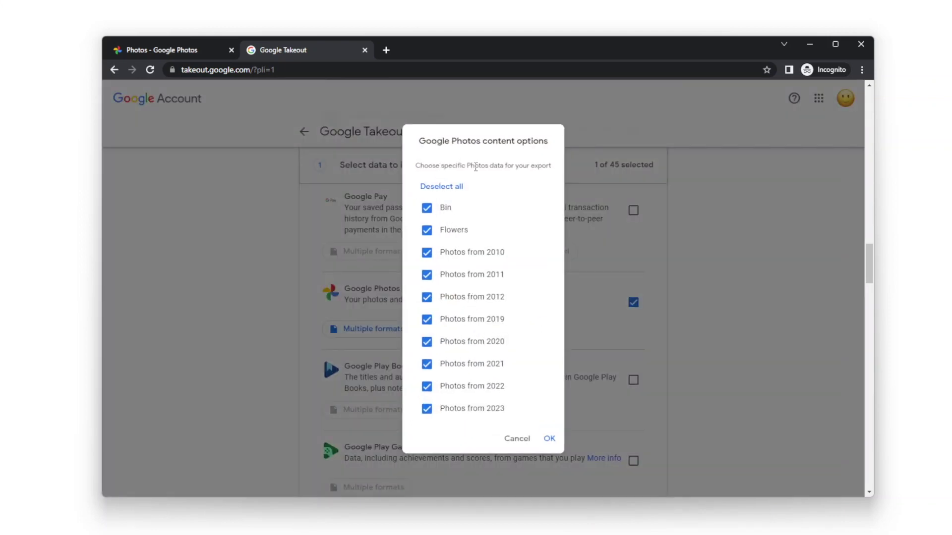
click(427, 207)
click(427, 230)
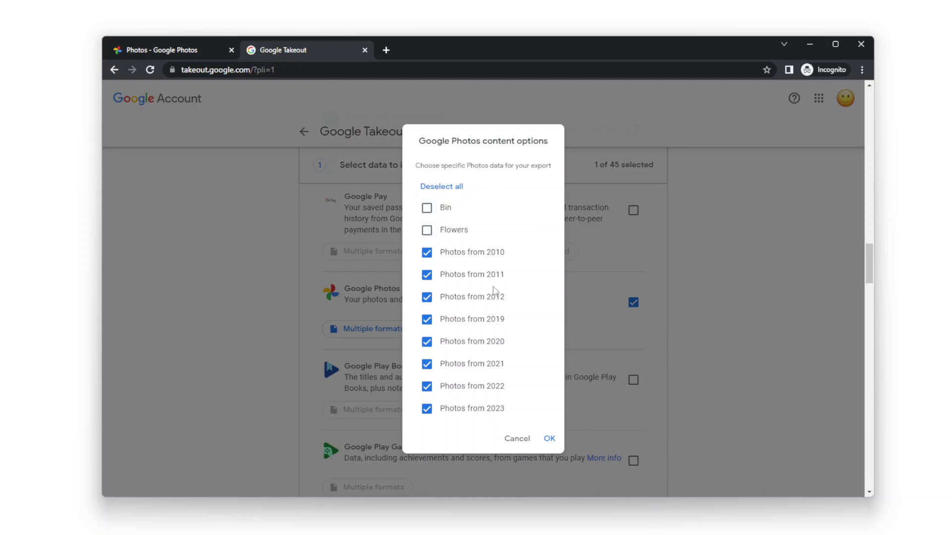
click(550, 445)
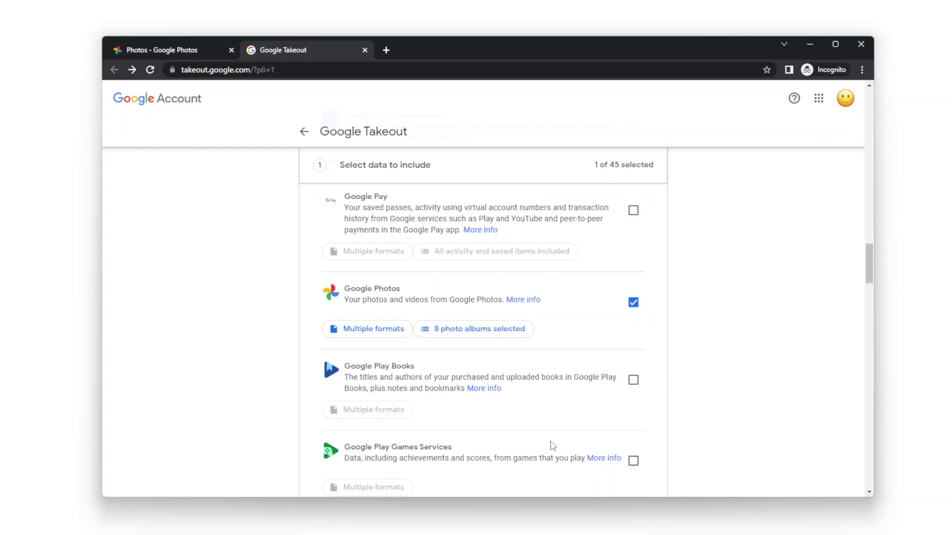
Proceed to the file type, frequency and destination step
scroll(553, 445, down, 20)
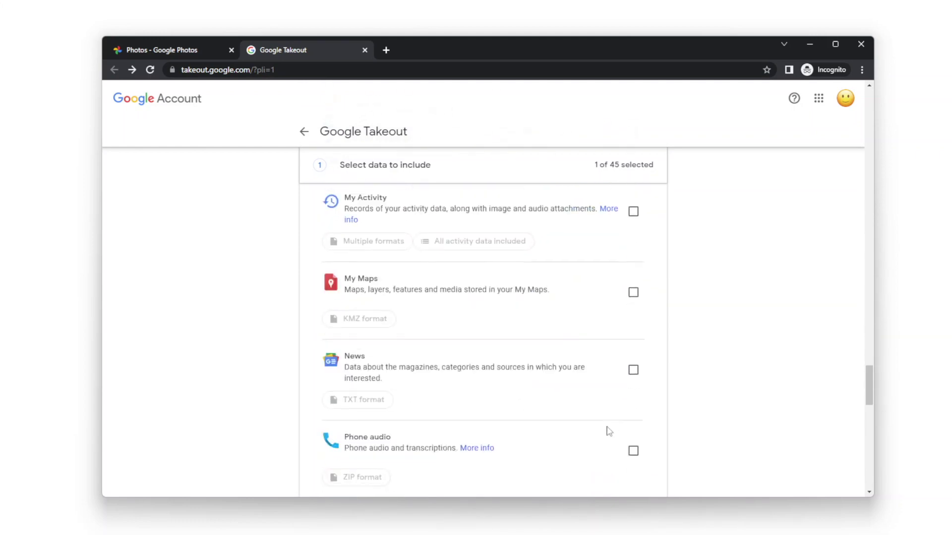
scroll(609, 430, down, 3)
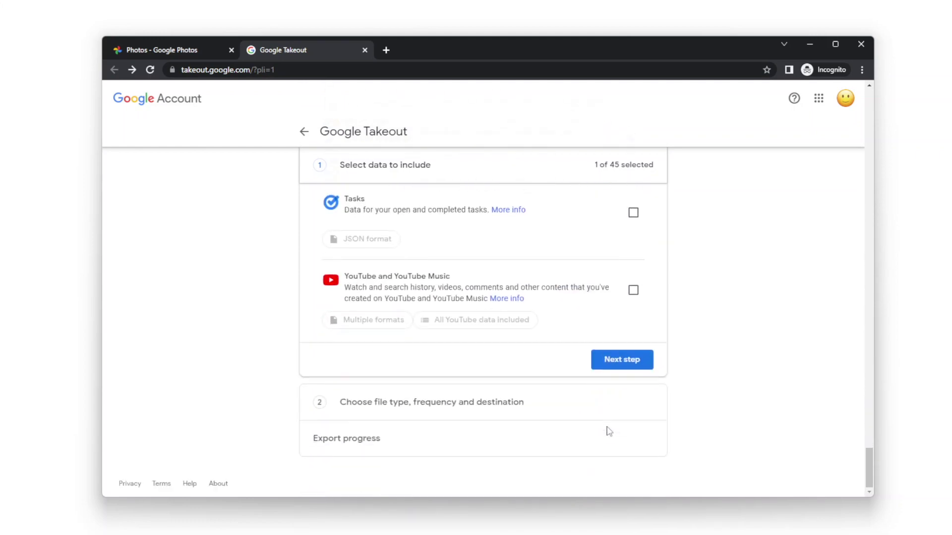
click(624, 367)
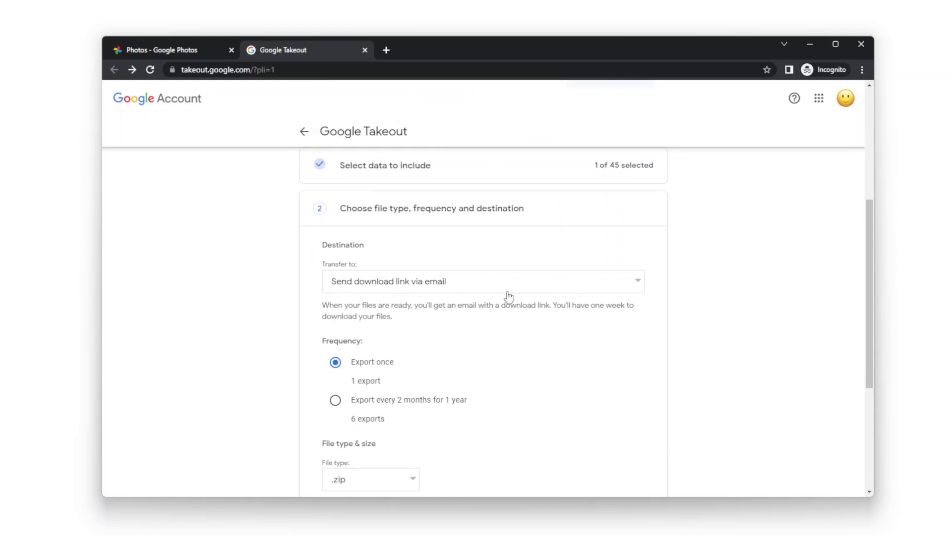
Keep the emailed download link, set 50 GB file size, and create the one-time export
click(542, 290)
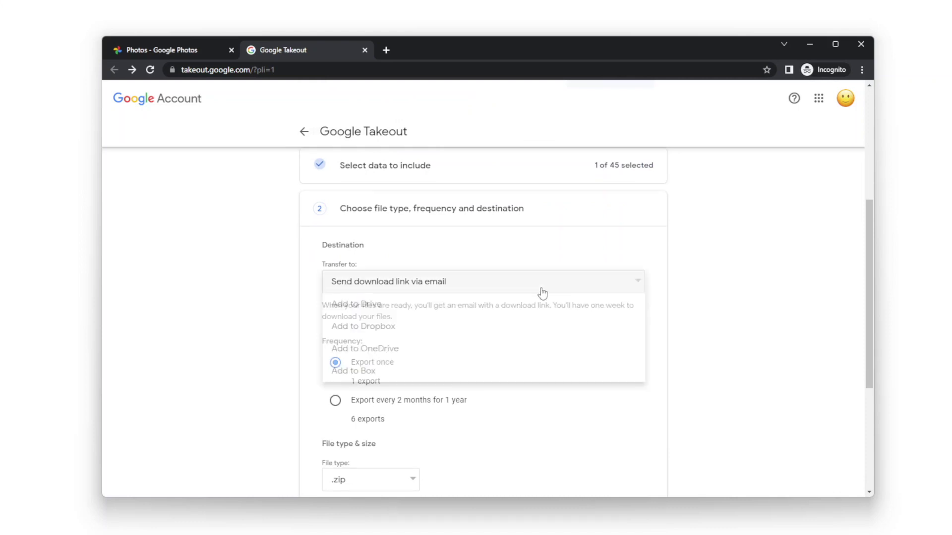
click(447, 282)
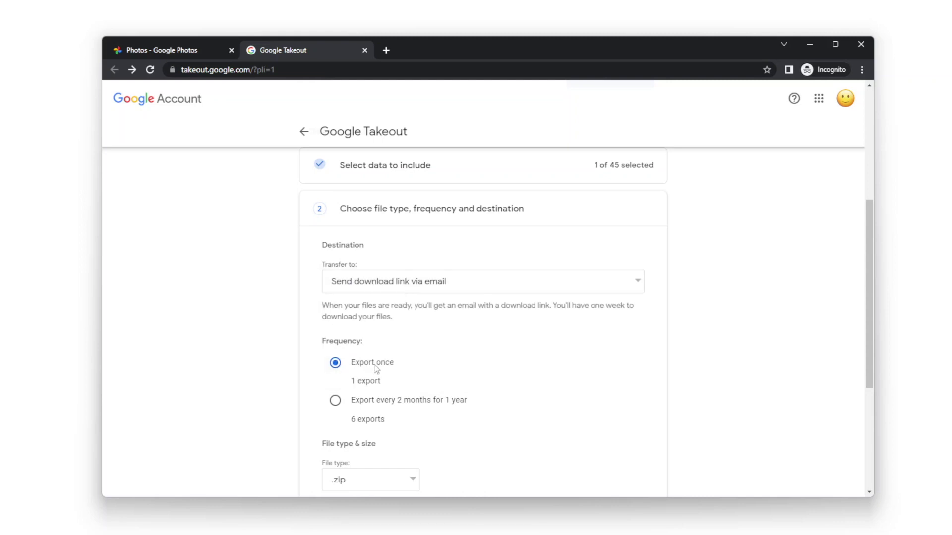
scroll(375, 370, down, 3)
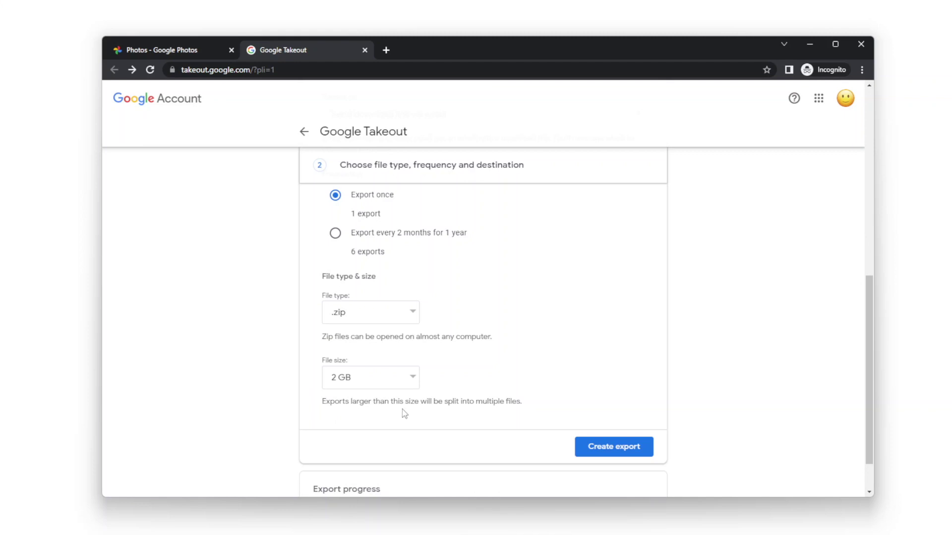
click(395, 393)
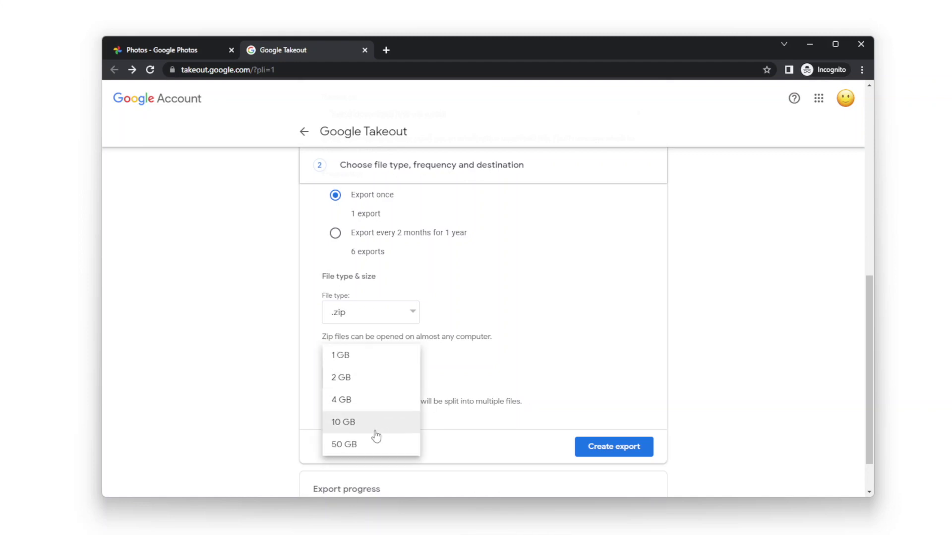
click(375, 448)
scroll(625, 412, down, 1)
scroll(624, 411, down, 1)
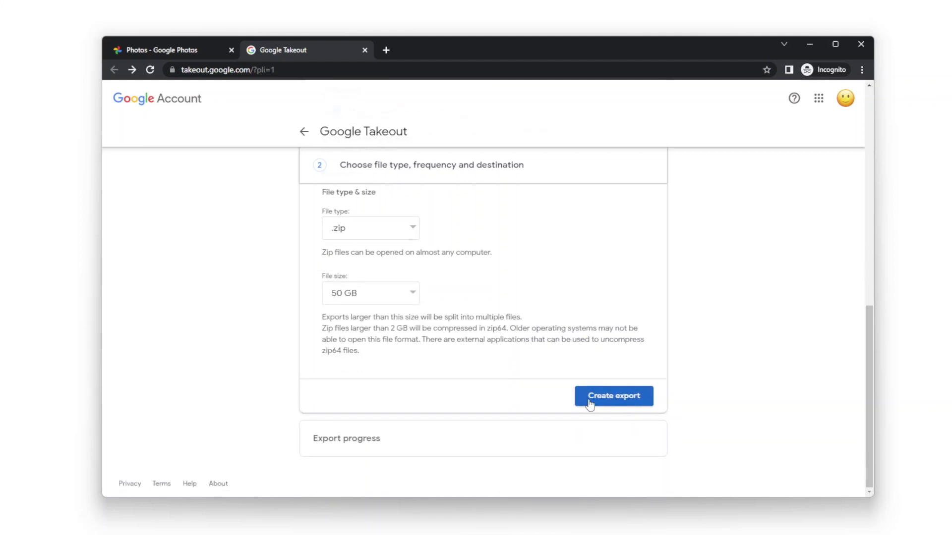
click(589, 400)
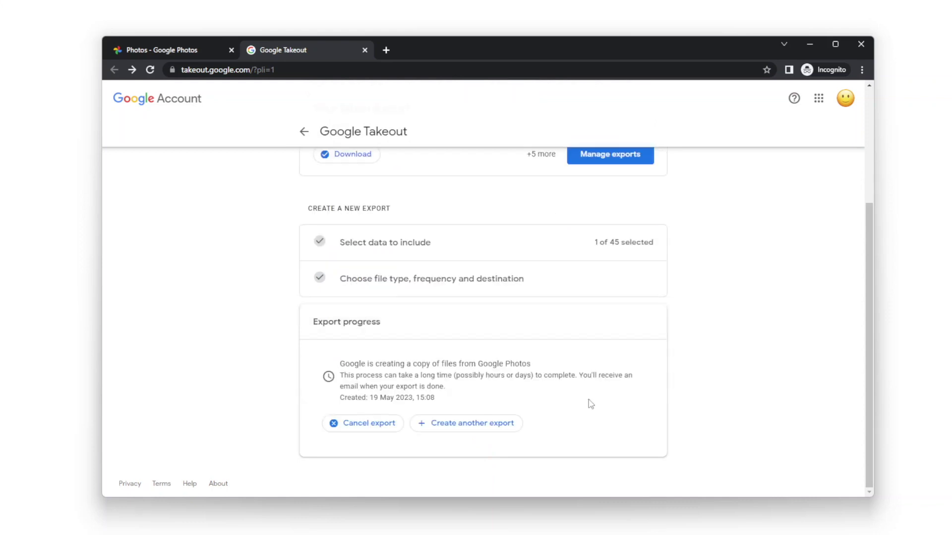
Find the export-ready email in Gmail, then show options for the downloaded 795.1 MB takeout zip
click(819, 98)
click(772, 254)
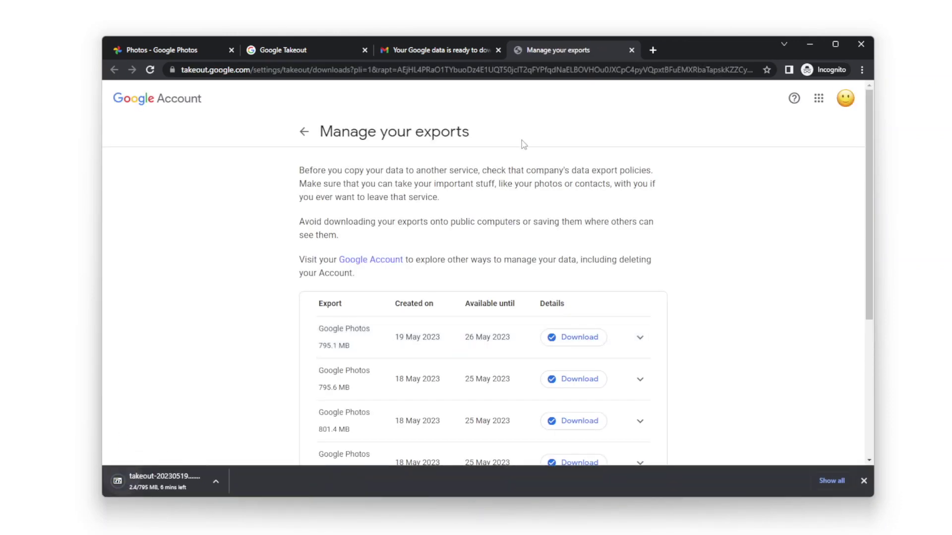
click(203, 50)
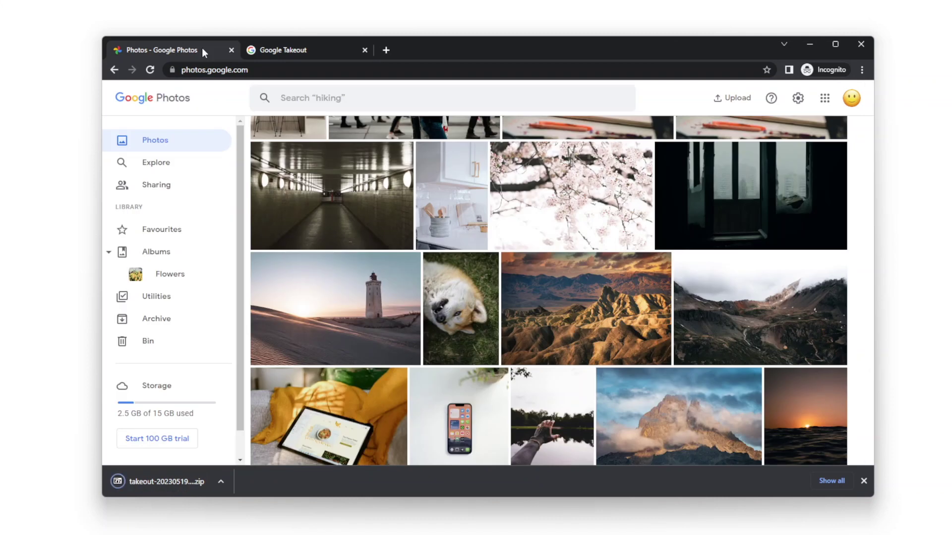
click(219, 483)
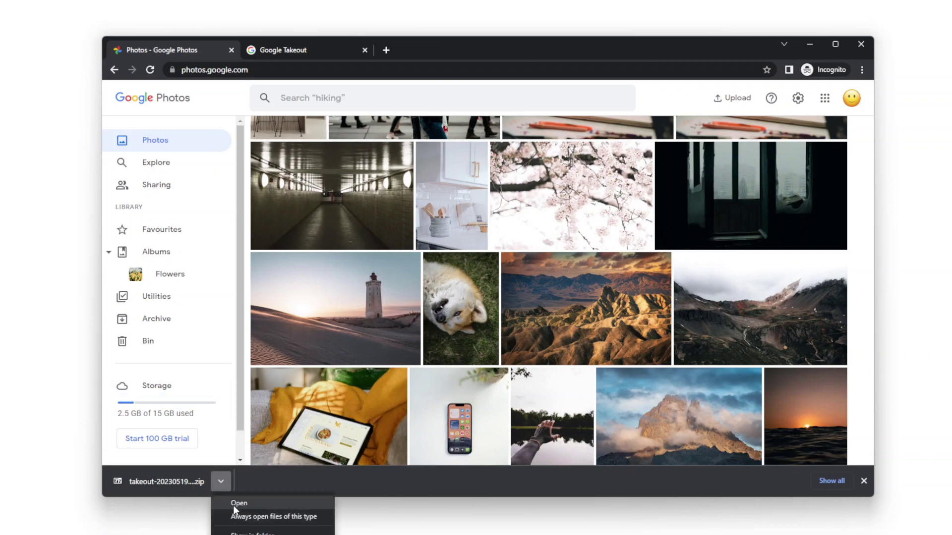
Open the takeout zip in 7-Zip, extract the Takeout folder into Downloads, and close 7-Zip
click(251, 533)
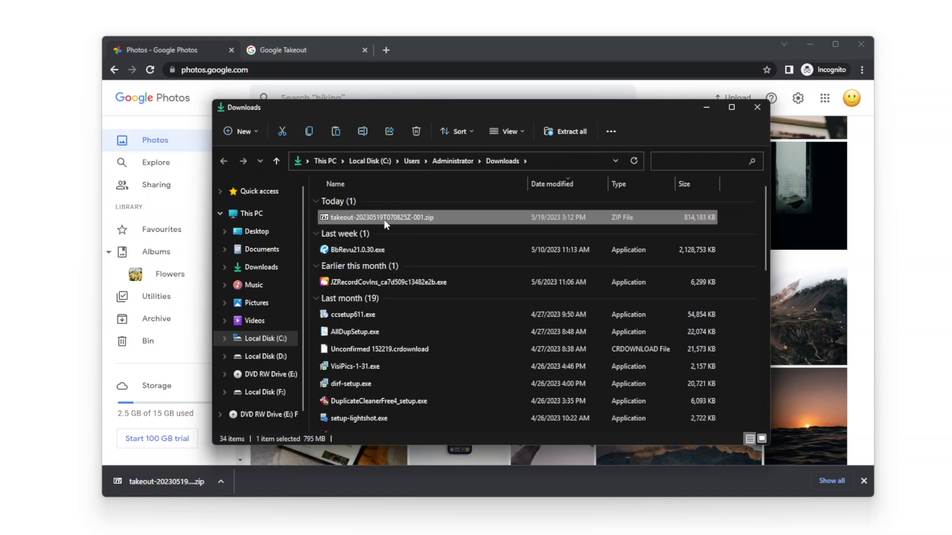
double_click(385, 222)
drag(599, 101, 418, 46)
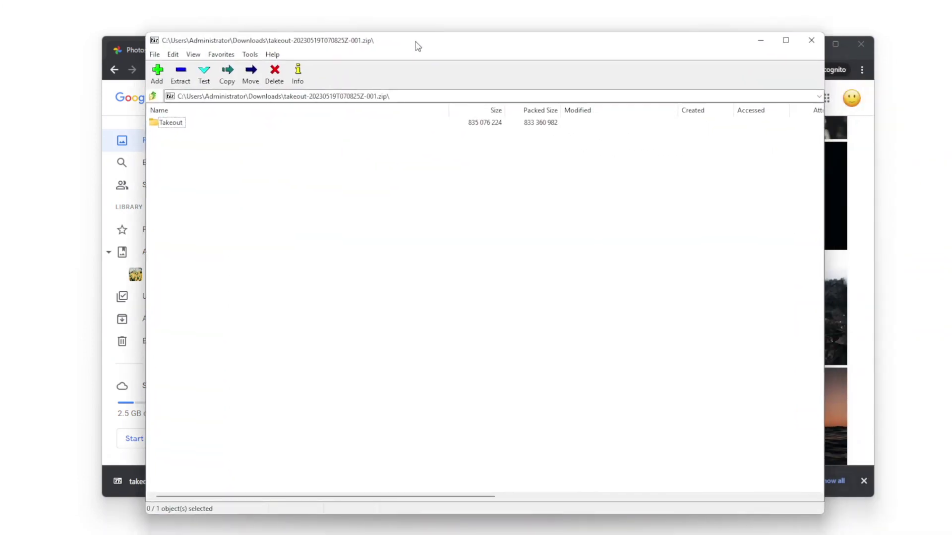
click(180, 74)
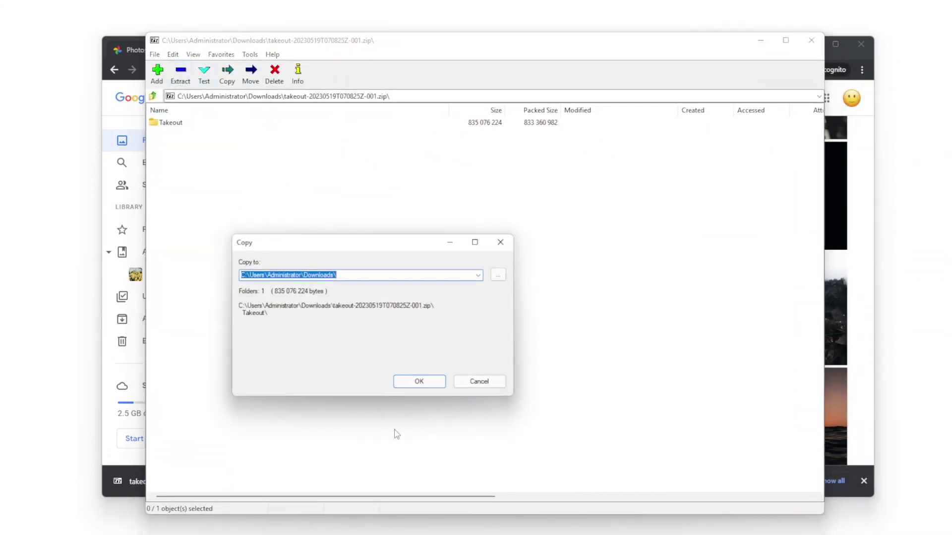
click(419, 381)
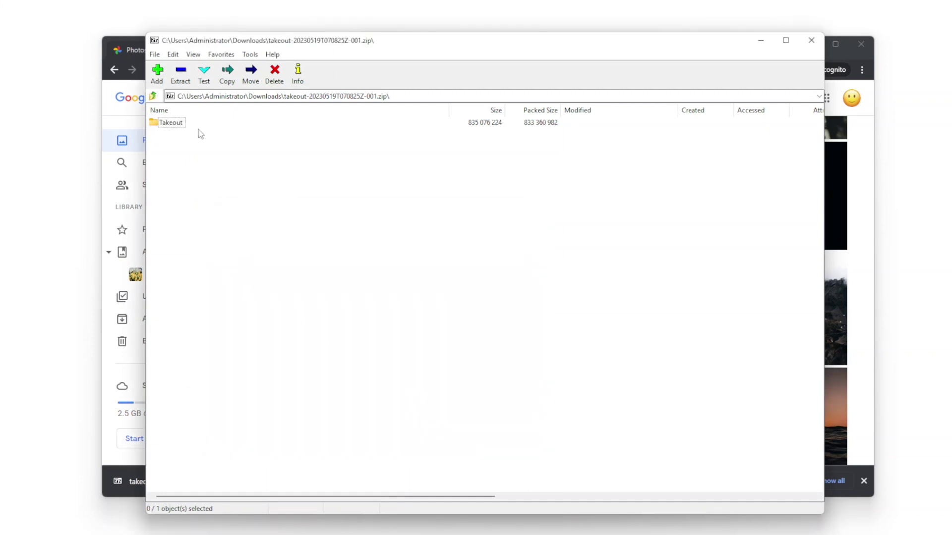
click(811, 41)
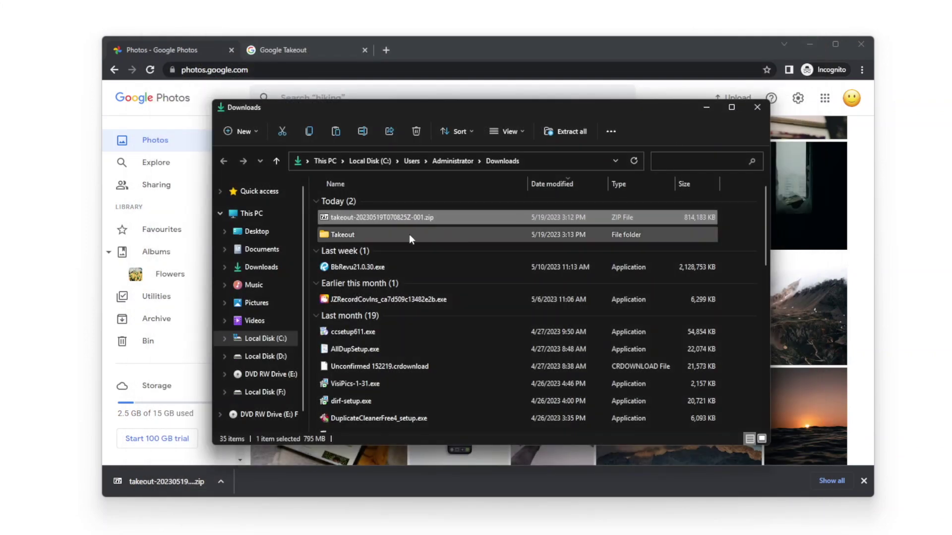
mouse_move(343, 234)
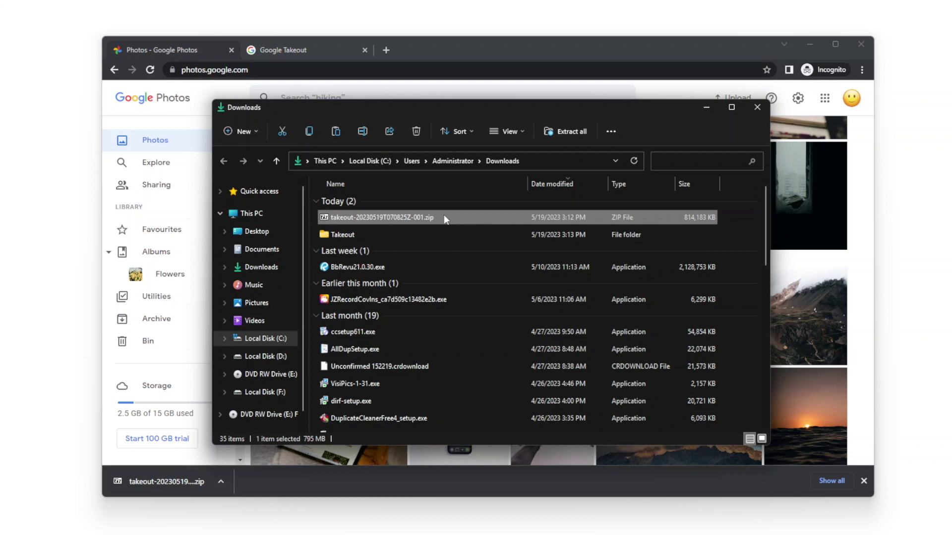
mouse_move(445, 215)
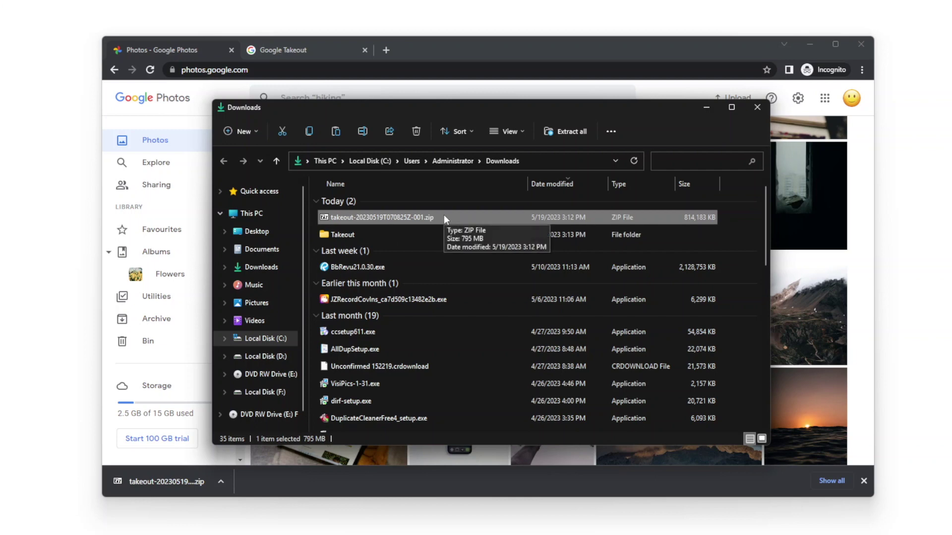
double_click(368, 233)
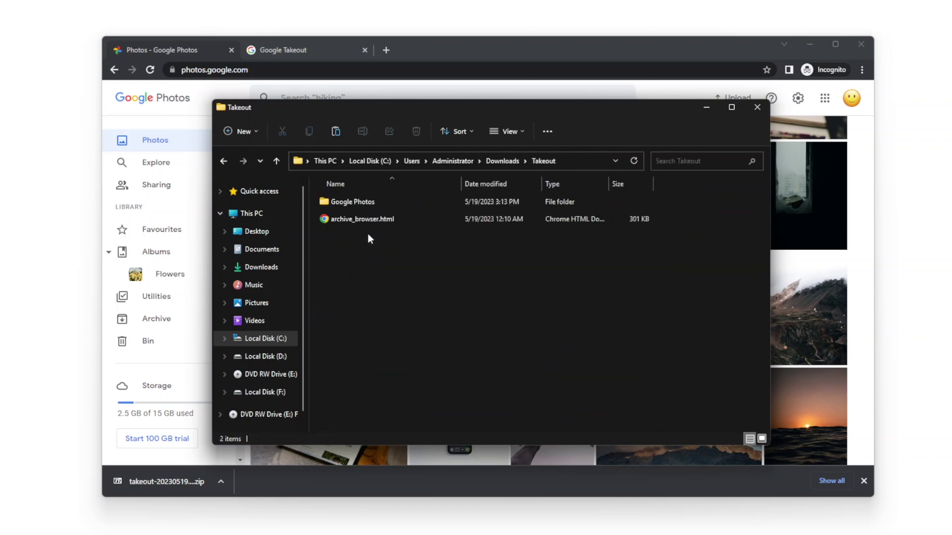
double_click(363, 201)
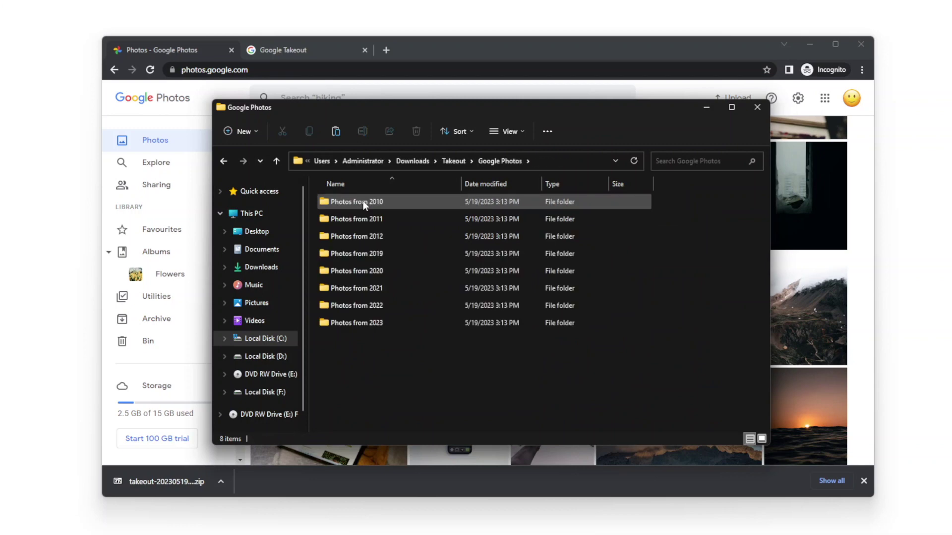
double_click(363, 201)
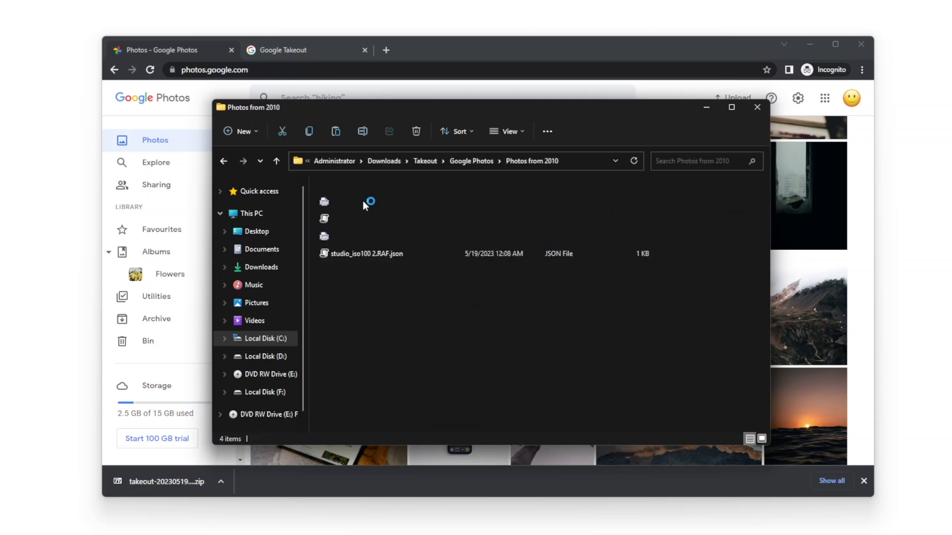
click(275, 156)
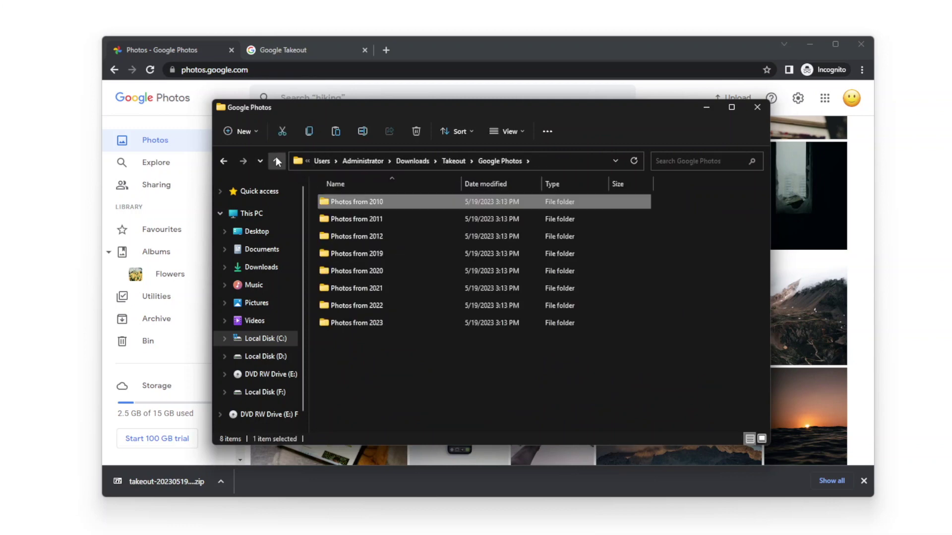
double_click(350, 218)
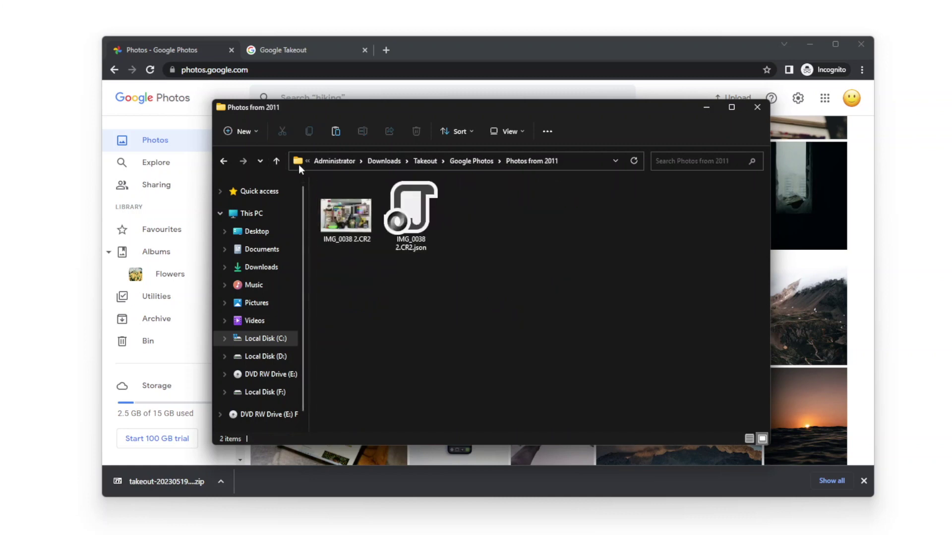
click(278, 158)
click(277, 158)
click(277, 158)
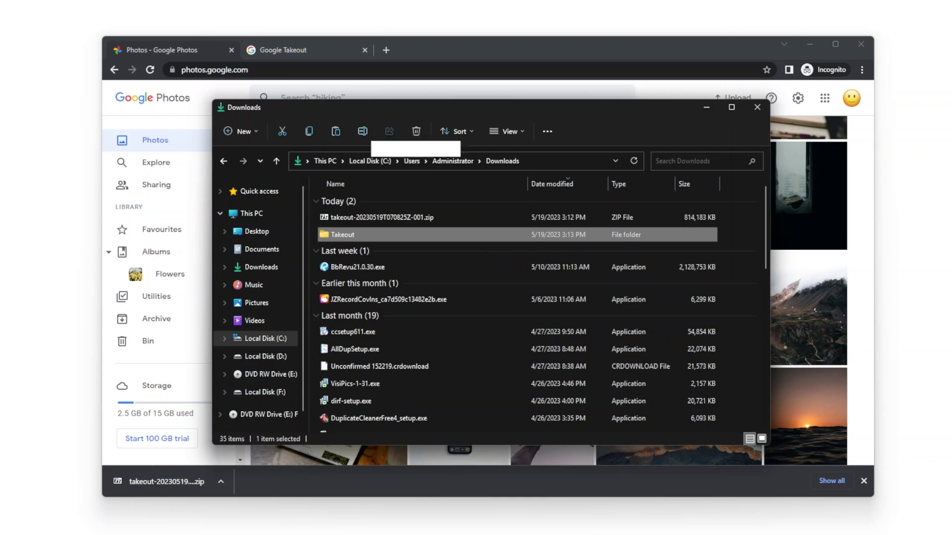
Drag the Takeout folder into Cisdem Duplicate Finder and open its Settings dialog
drag(556, 154, 635, 157)
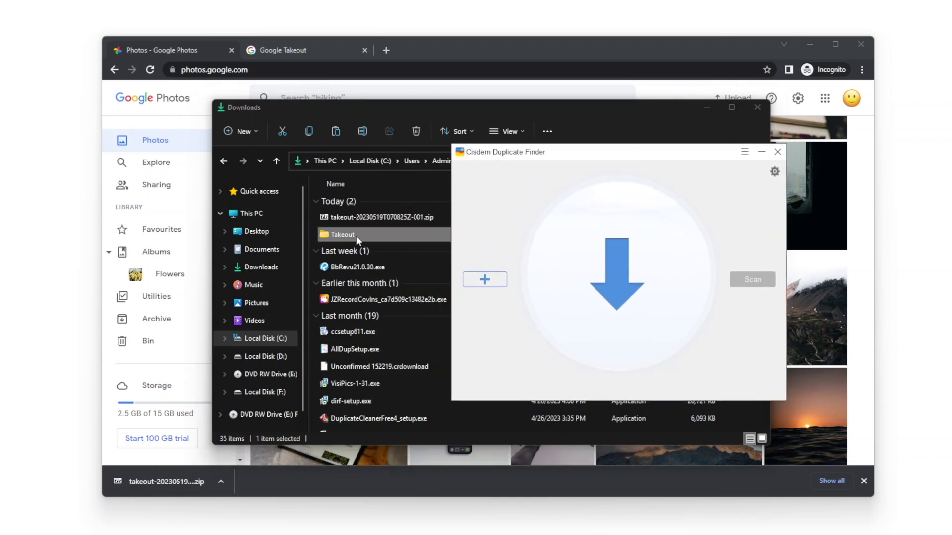
drag(356, 236, 588, 262)
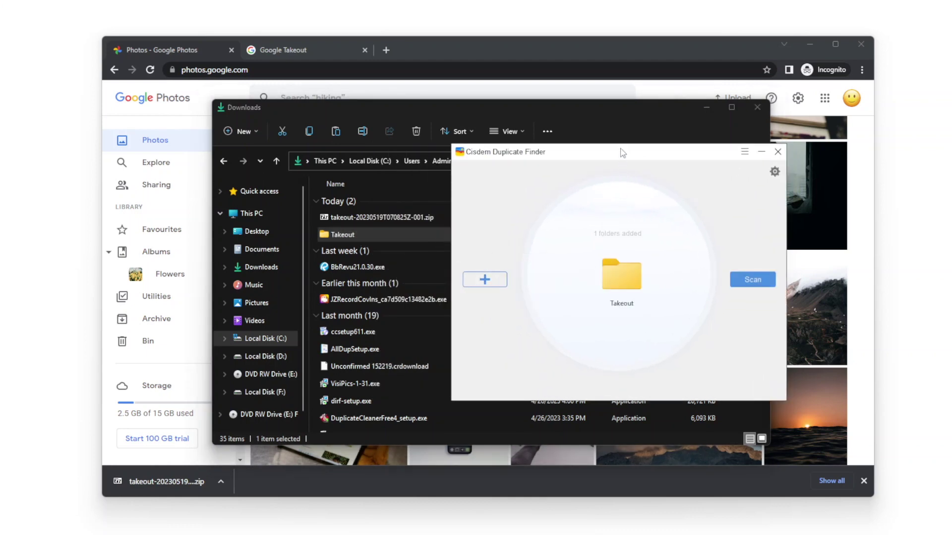
drag(623, 153, 478, 129)
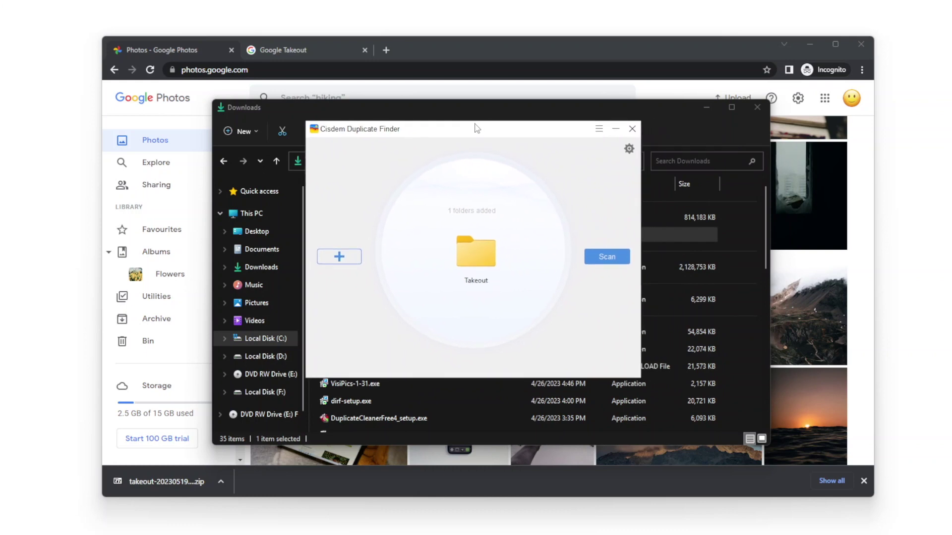
click(628, 149)
drag(348, 149, 492, 75)
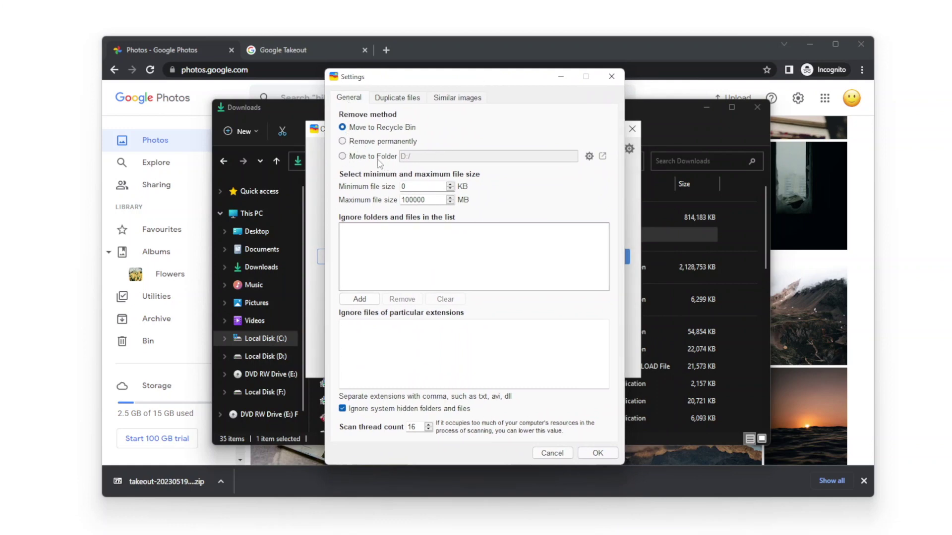
Set removed duplicates to move into the Desktop 'Google Photos duplicates' folder
click(343, 157)
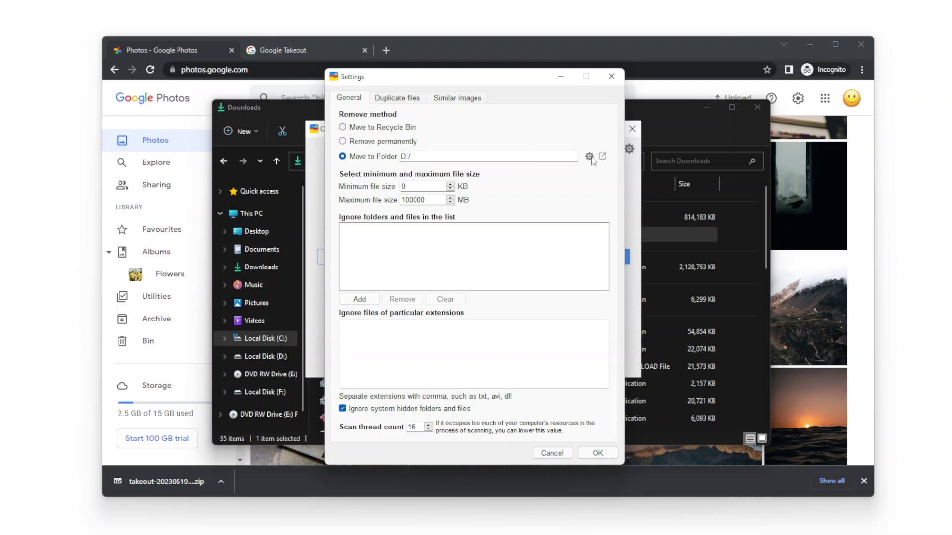
click(589, 156)
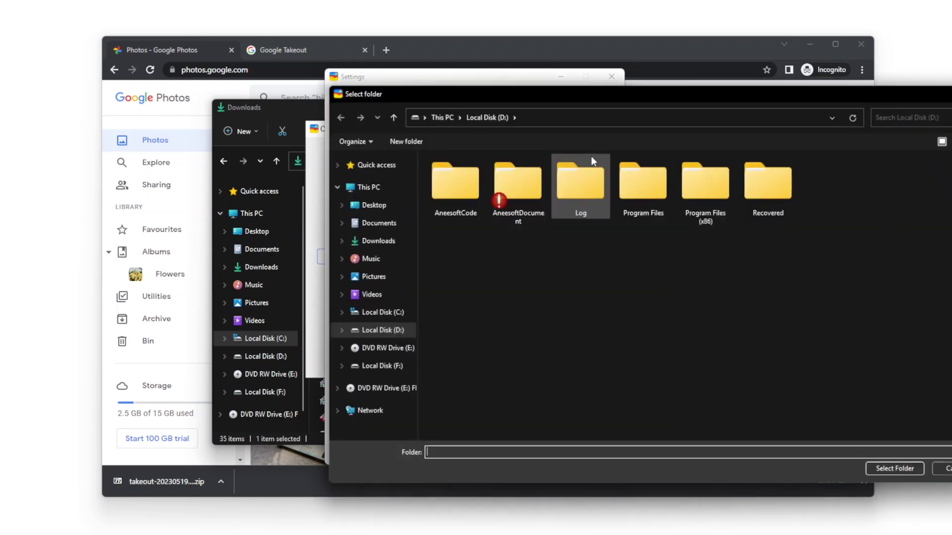
click(381, 206)
drag(642, 94, 498, 76)
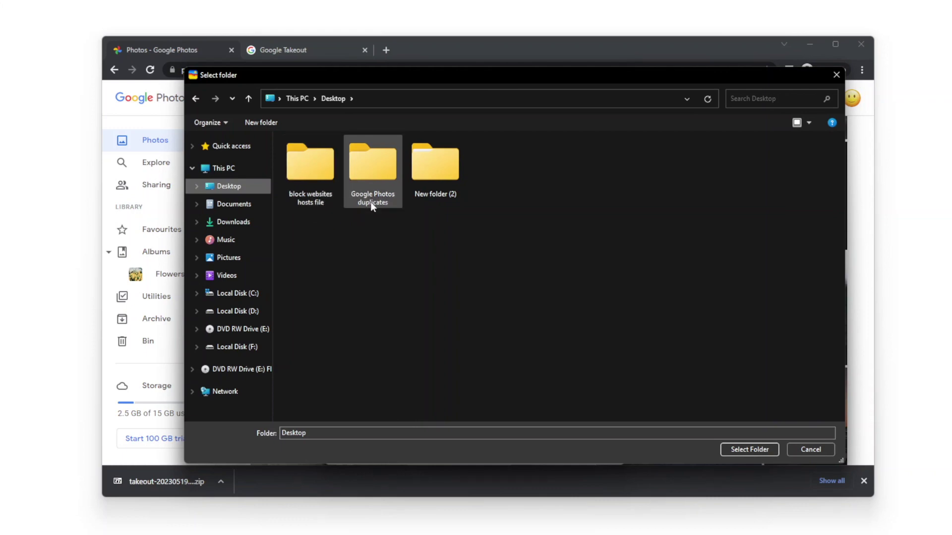
double_click(378, 165)
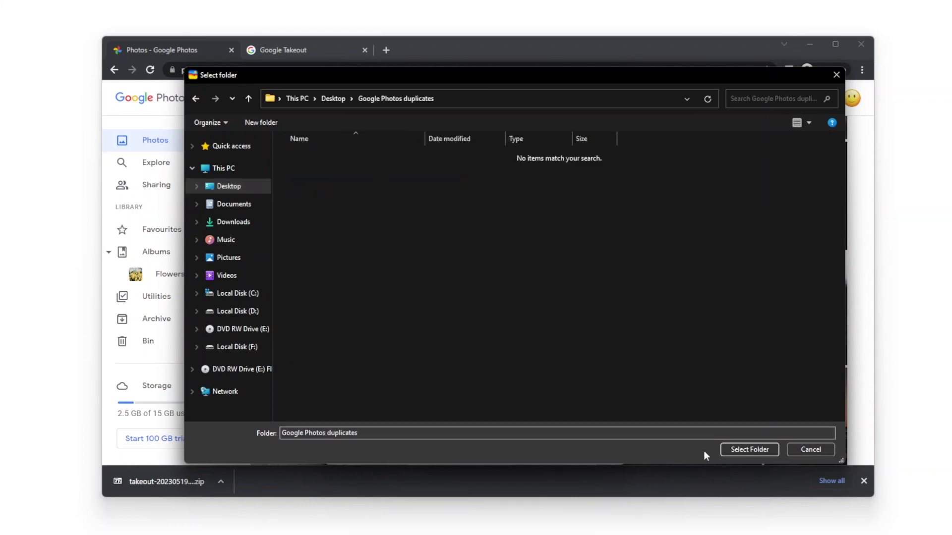
click(741, 452)
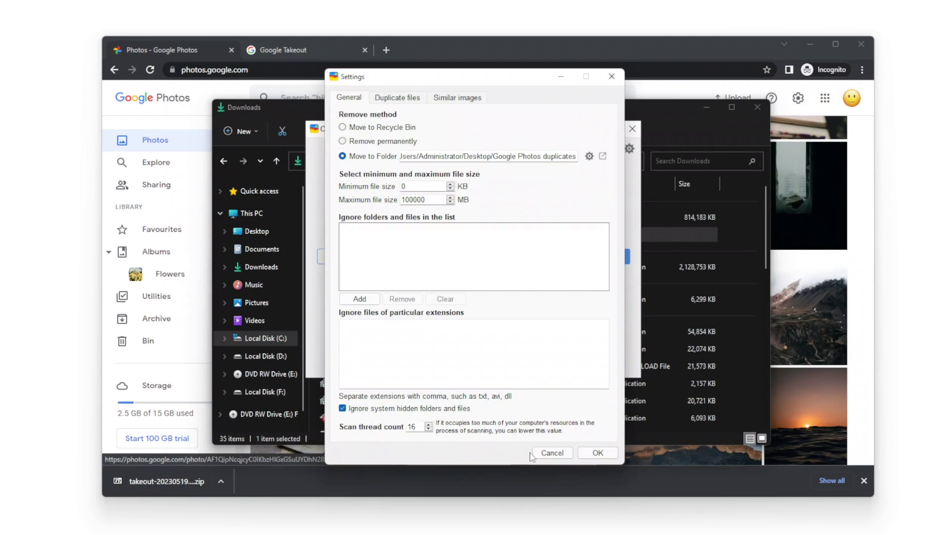
Enable similar images with Custom 45% histogram and 41% features similarity, save, and start scanning
click(457, 97)
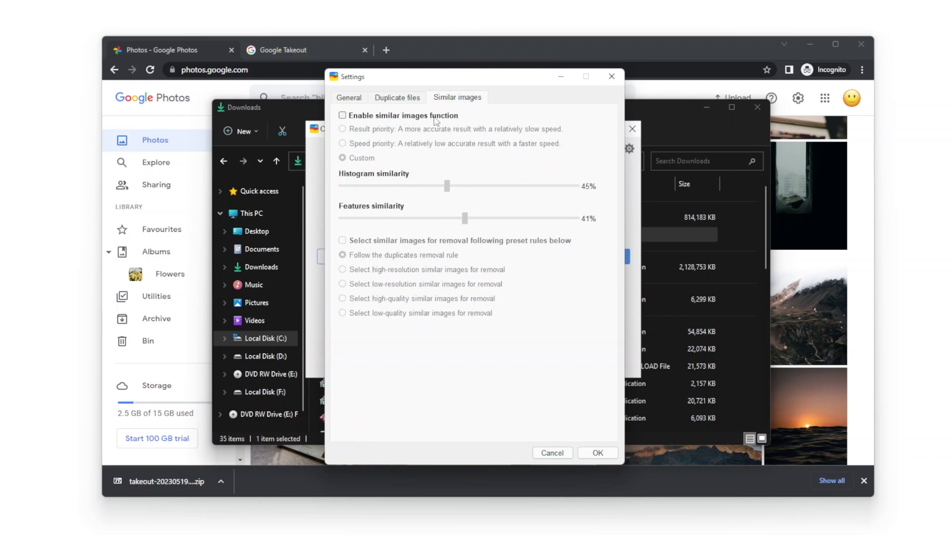
click(342, 116)
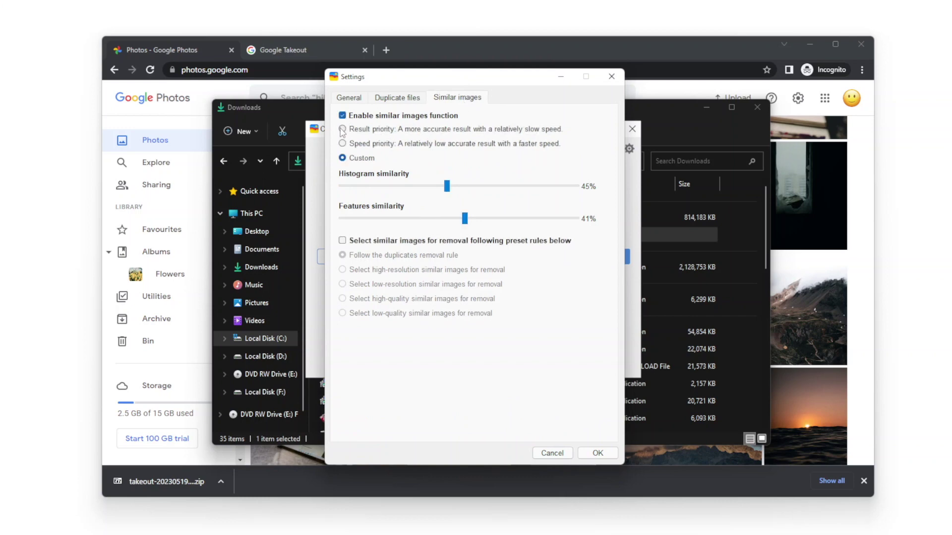
click(342, 130)
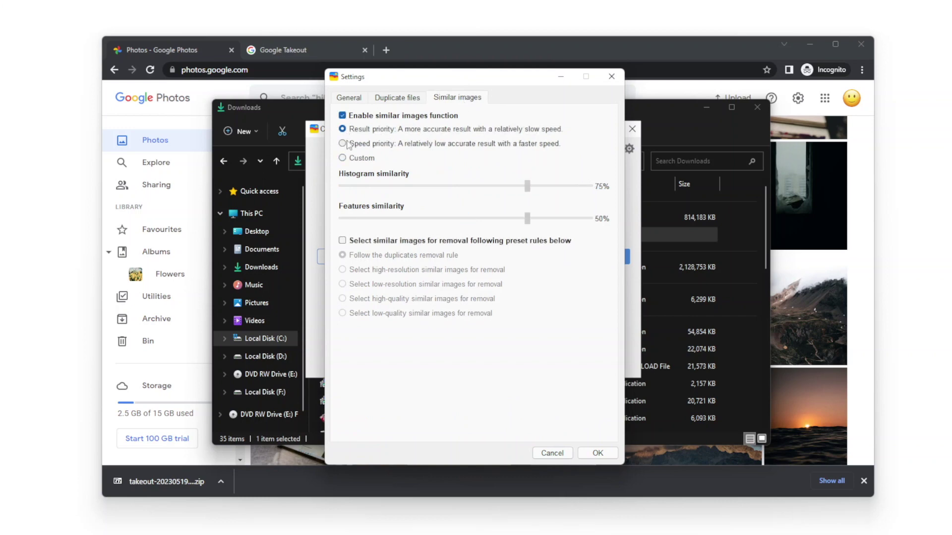
click(342, 144)
click(342, 158)
drag(527, 193, 453, 189)
drag(527, 218, 474, 225)
click(598, 453)
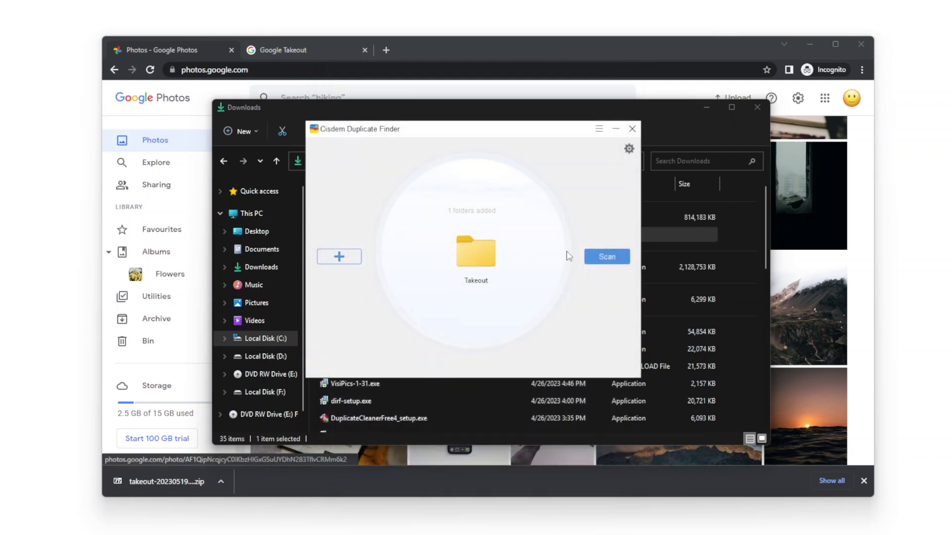
click(601, 256)
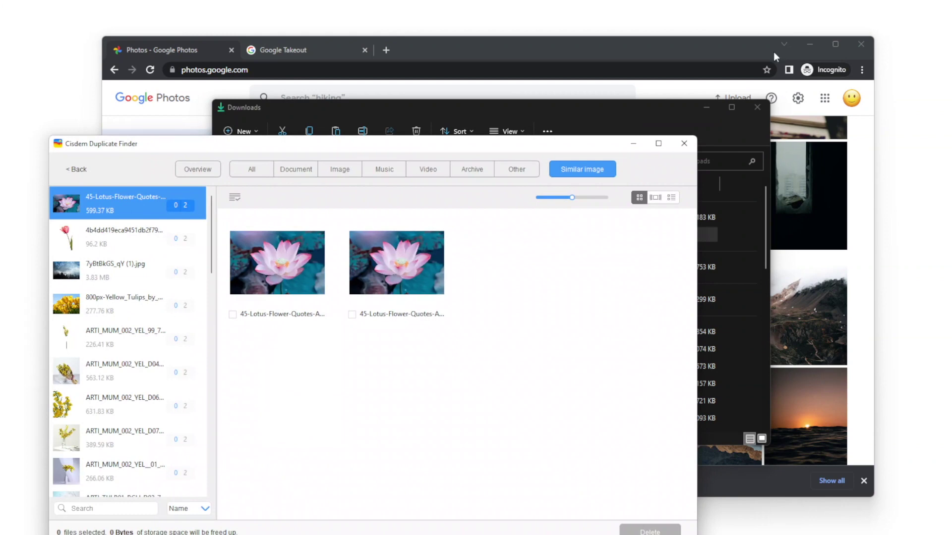
Filter the scan results to images only, which shows no exact image duplicates
drag(512, 145, 632, 69)
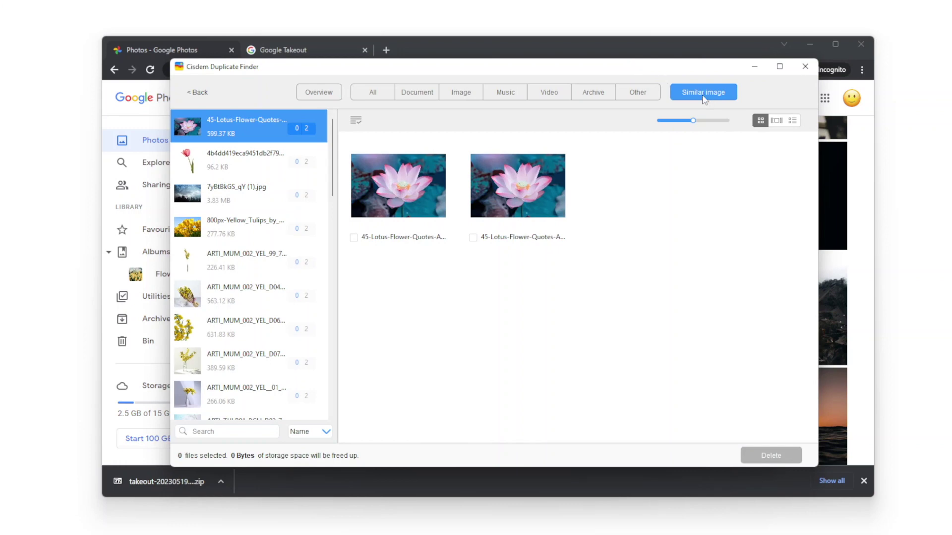
click(465, 94)
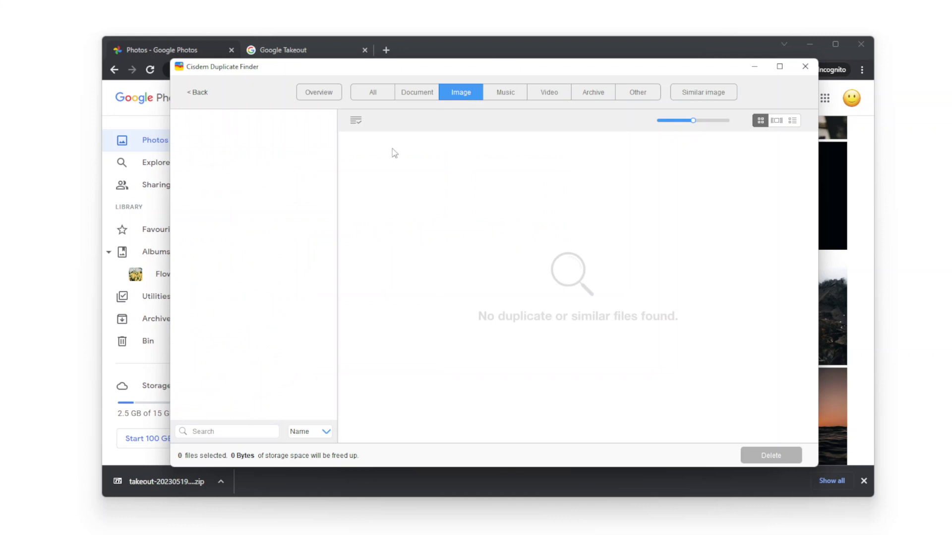
Show similar-image groups at maximum preview size and browse the tulip, bouquet, garden and fitness pairs
click(712, 96)
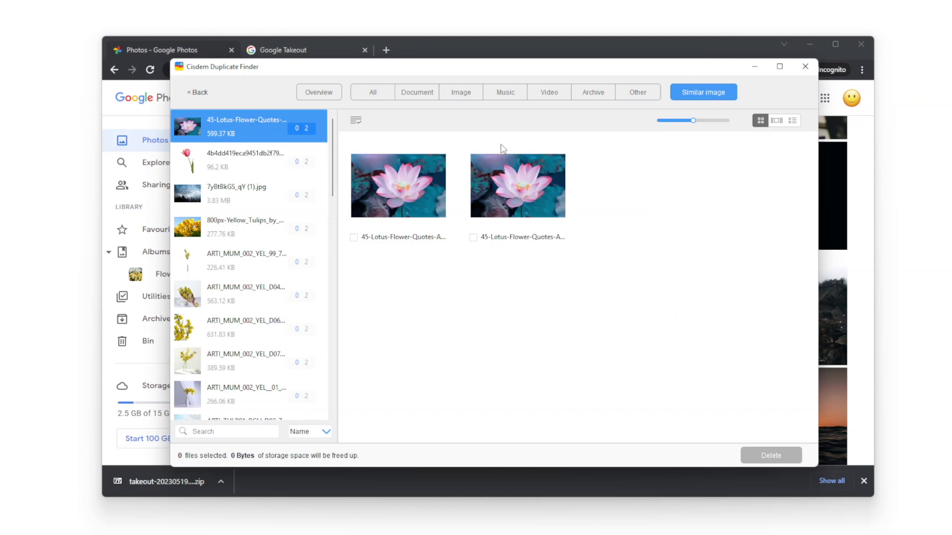
click(716, 122)
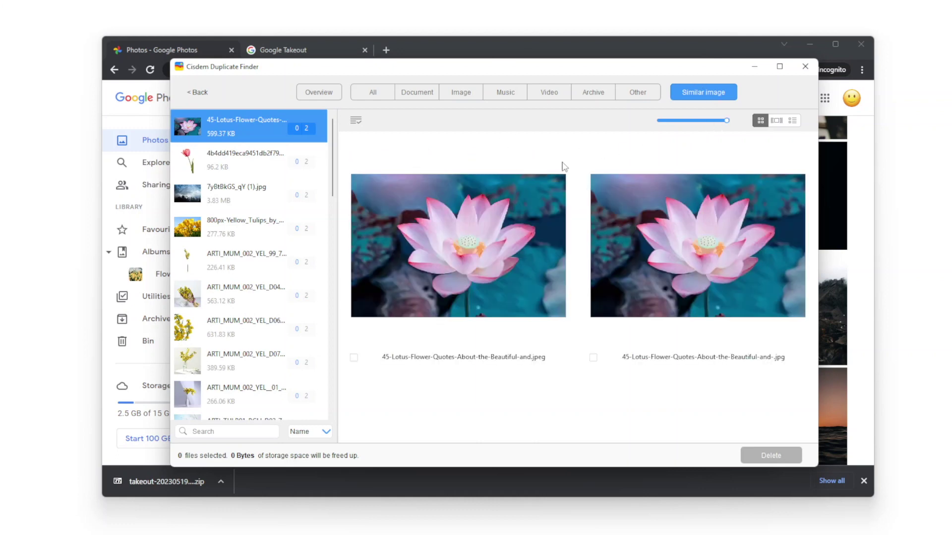
click(241, 162)
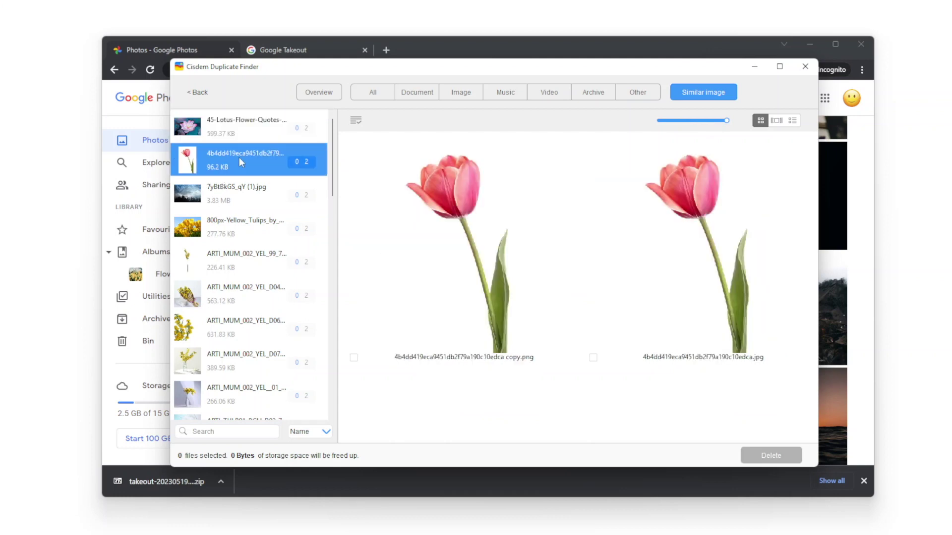
key(Down)
key(Down)
key(Down)
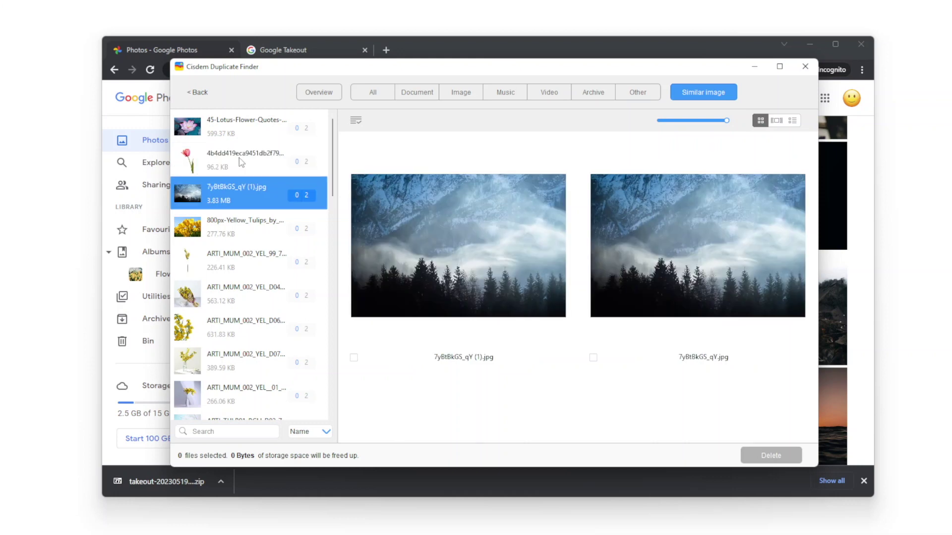
key(Down)
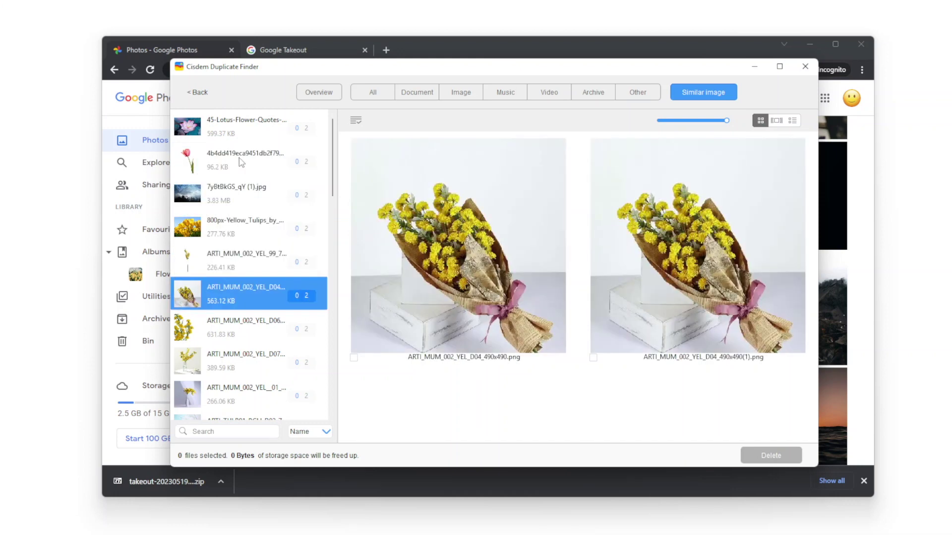
scroll(243, 347, down, 5)
click(260, 225)
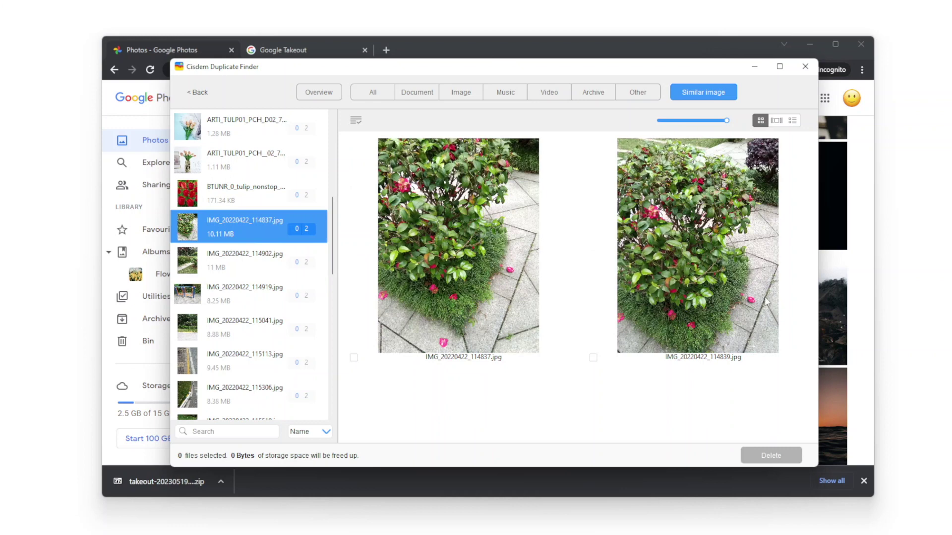
click(241, 269)
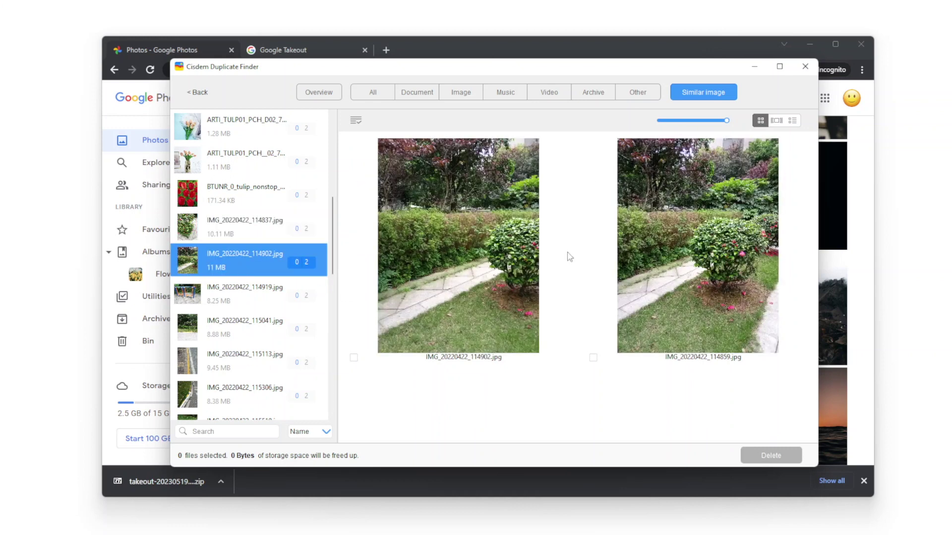
click(256, 294)
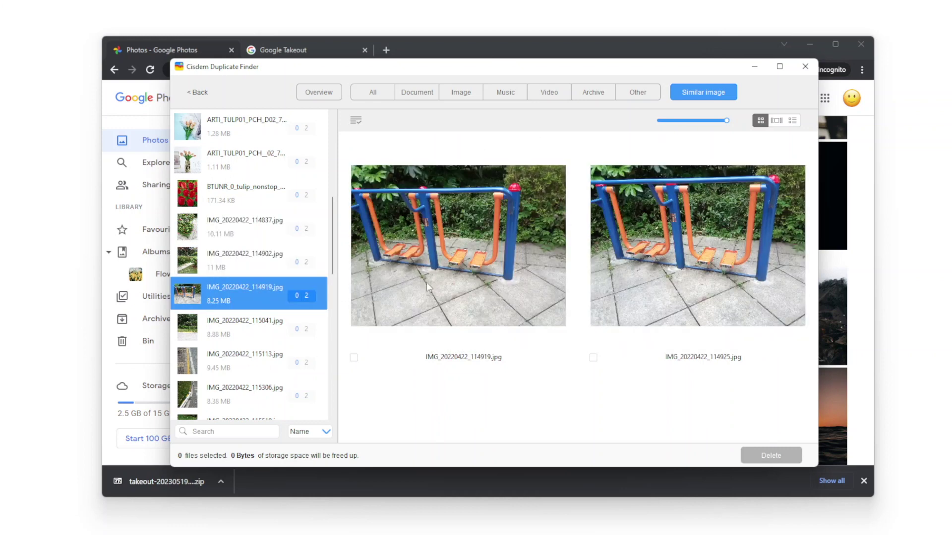
key(Down)
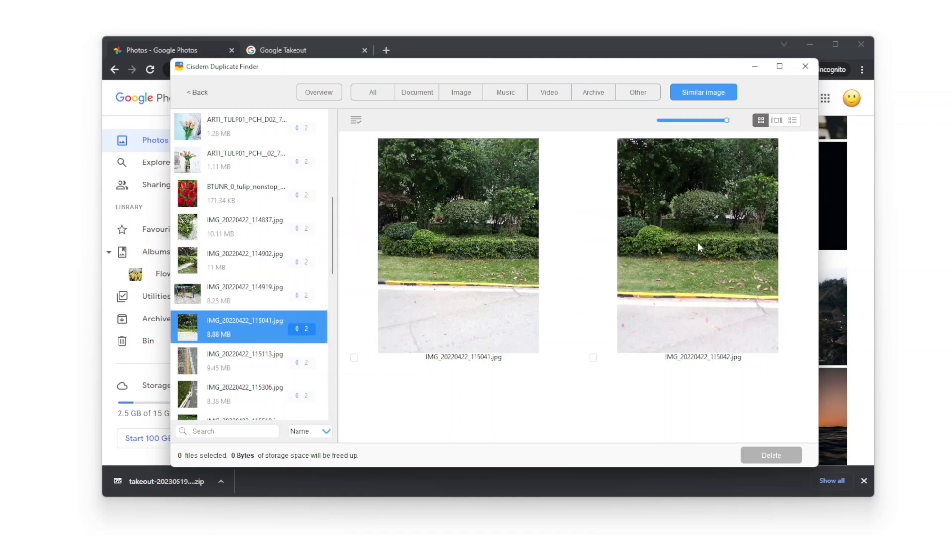
click(228, 373)
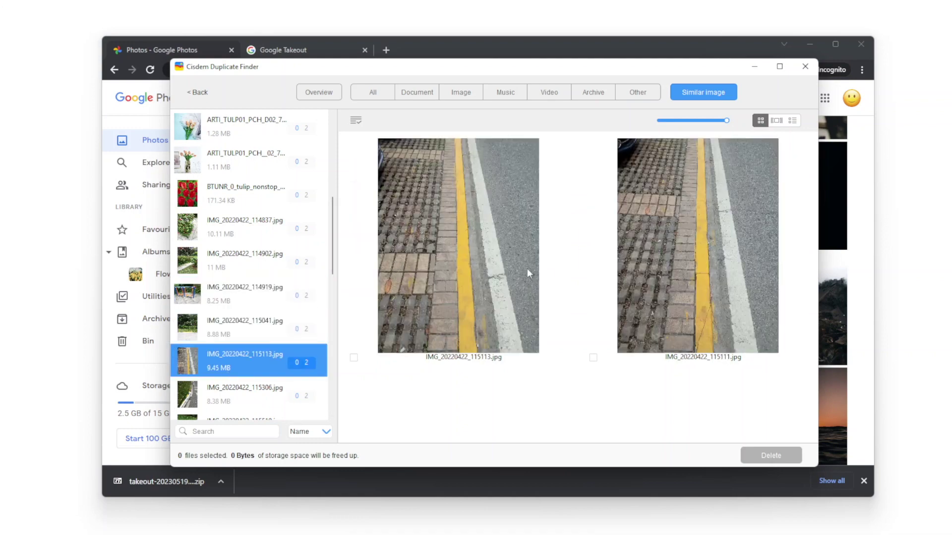
Browse the photo-7 copy and rocky surf groups, then list each image's date, size and path
scroll(218, 327, down, 3)
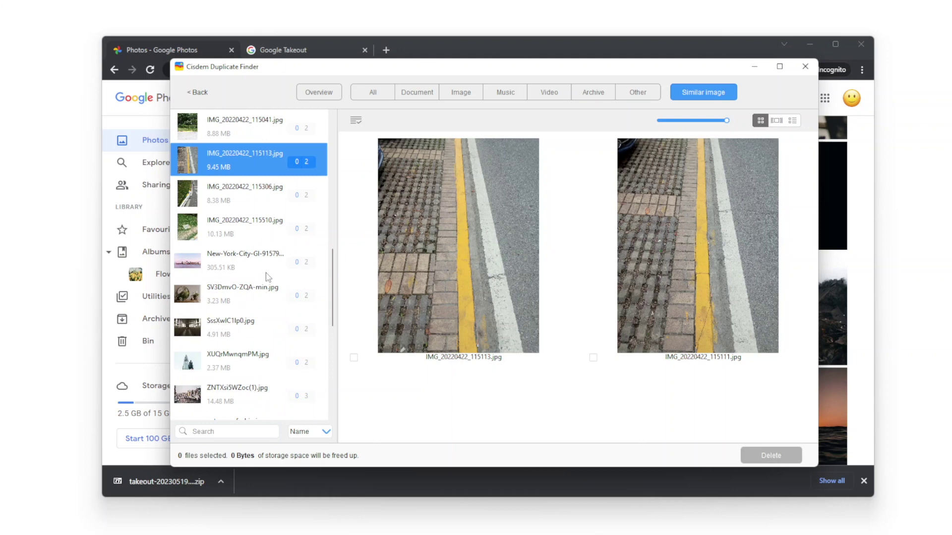
scroll(262, 322, down, 8)
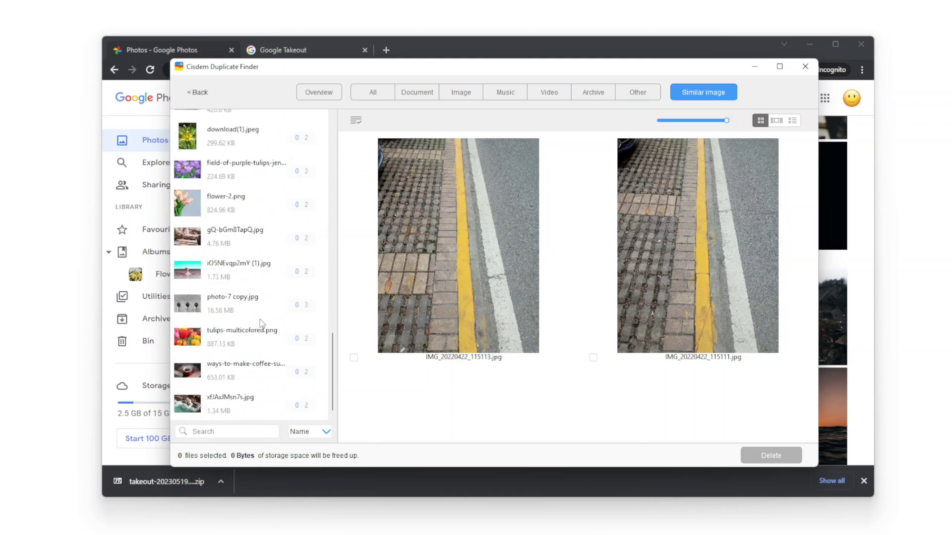
click(261, 317)
scroll(489, 285, down, 3)
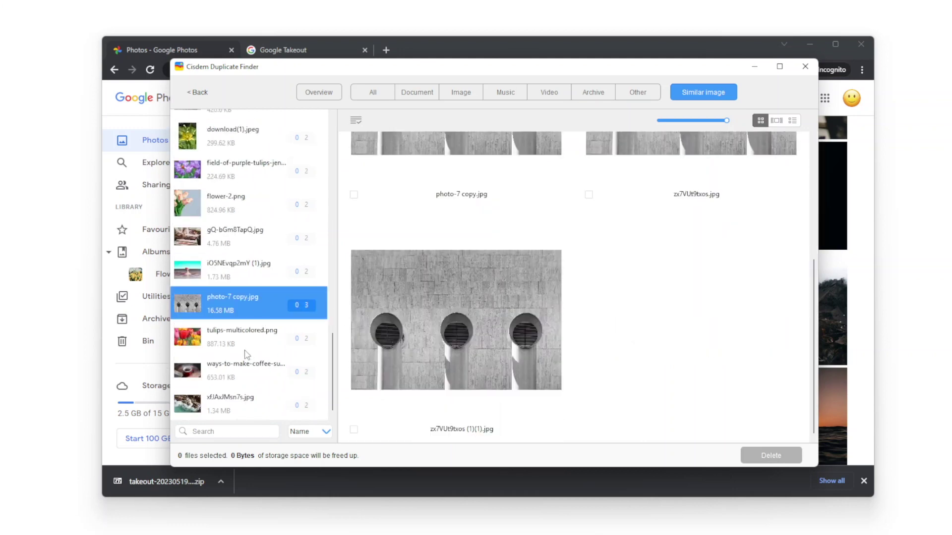
click(244, 415)
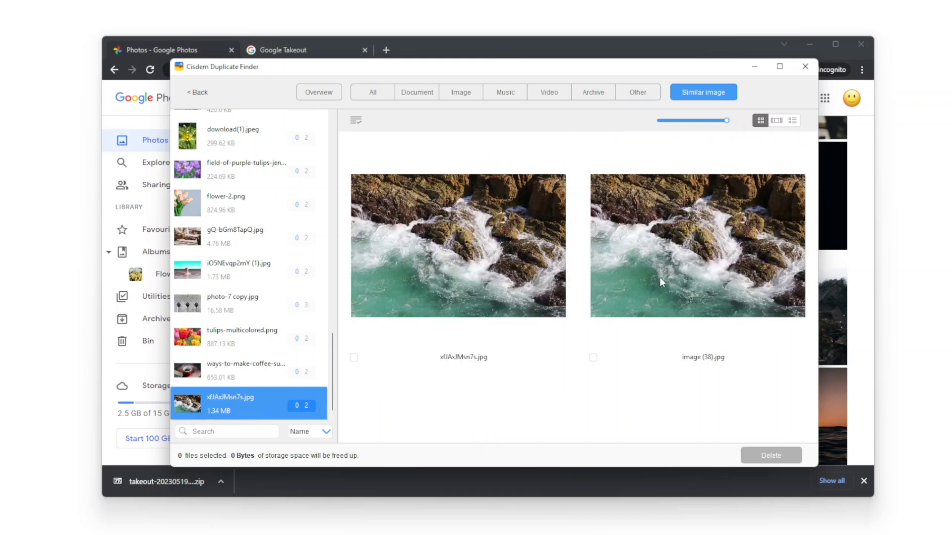
scroll(202, 357, up, 5)
scroll(202, 357, up, 5)
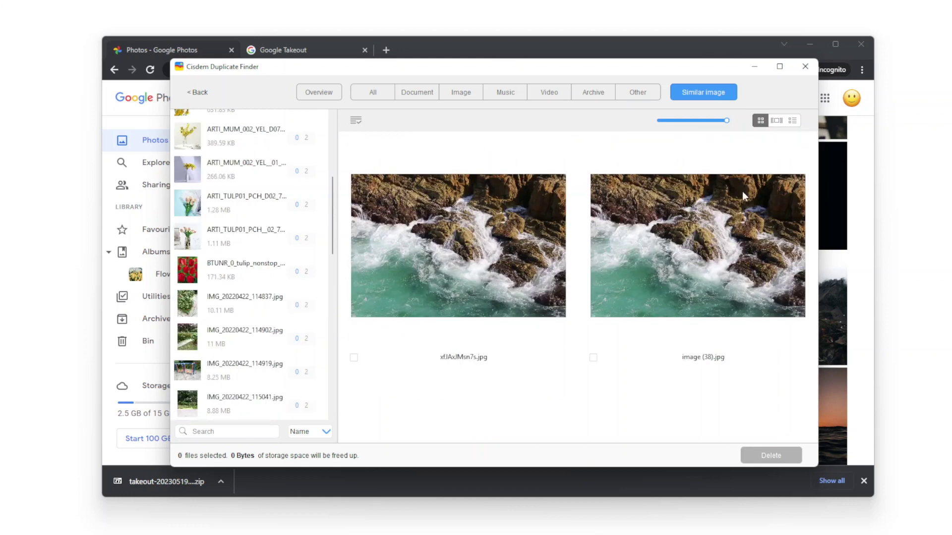
click(792, 121)
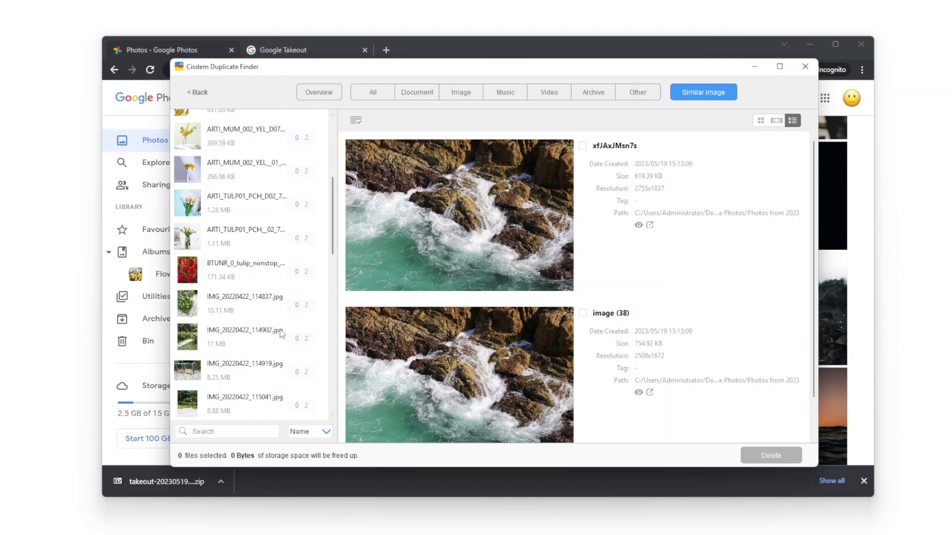
Mark the first 45-Lotus-Flower-Quotes file and the second tulip file for deletion, freeing 264.93 KB
scroll(272, 327, up, 5)
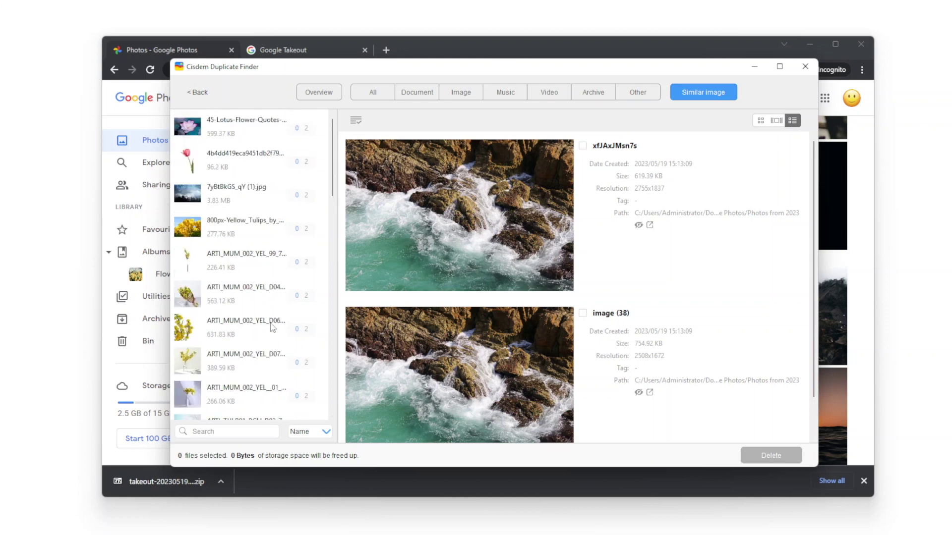
click(270, 130)
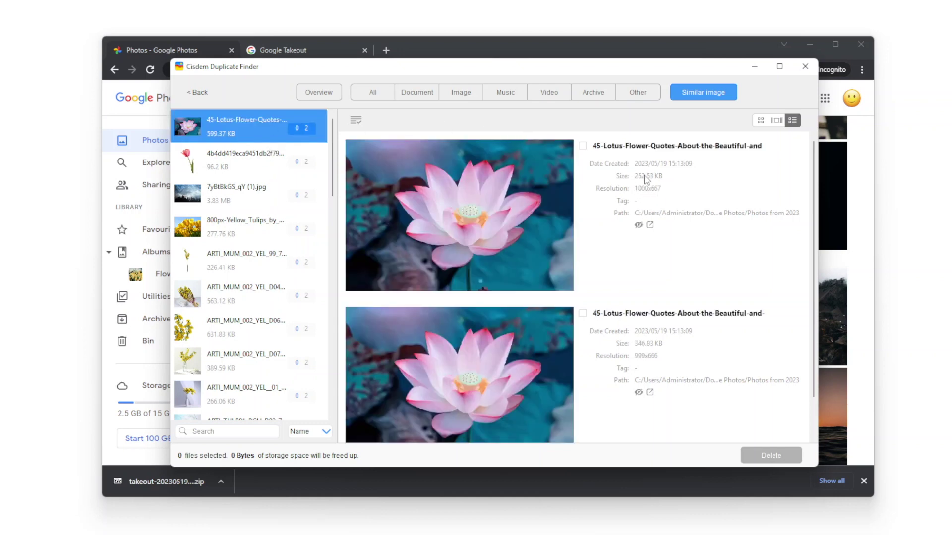
click(584, 147)
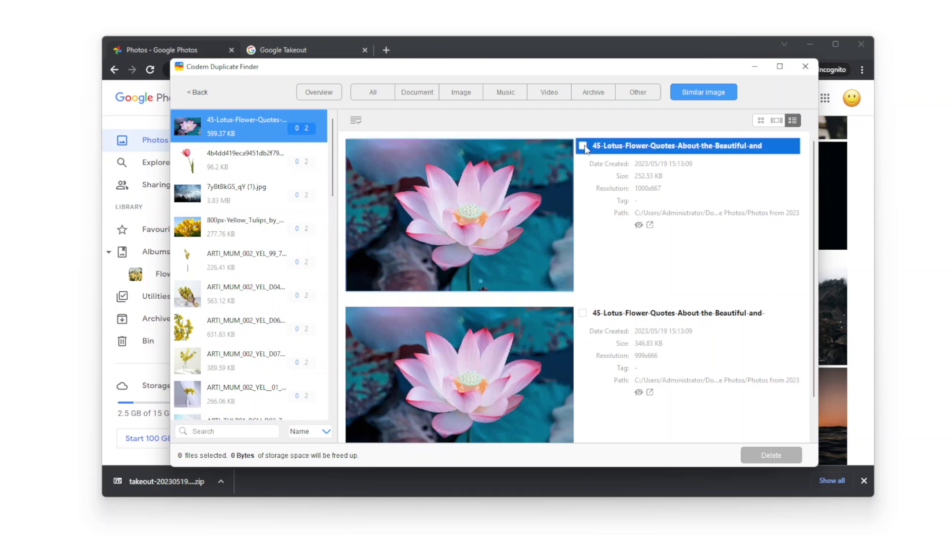
click(584, 147)
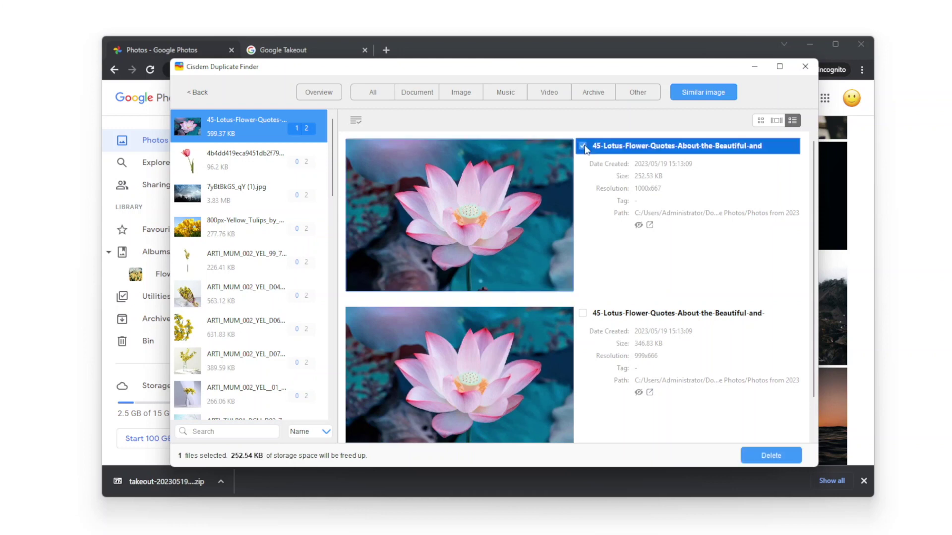
click(242, 163)
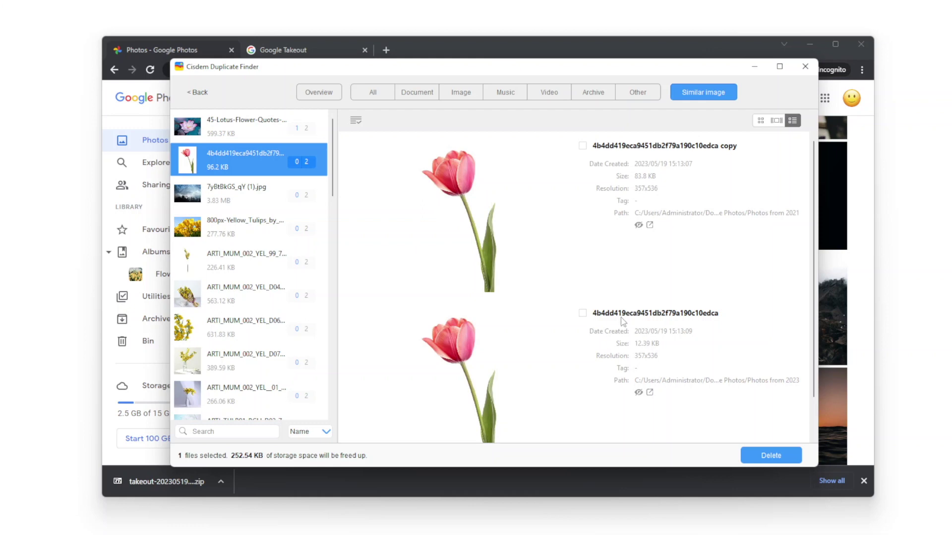
click(586, 316)
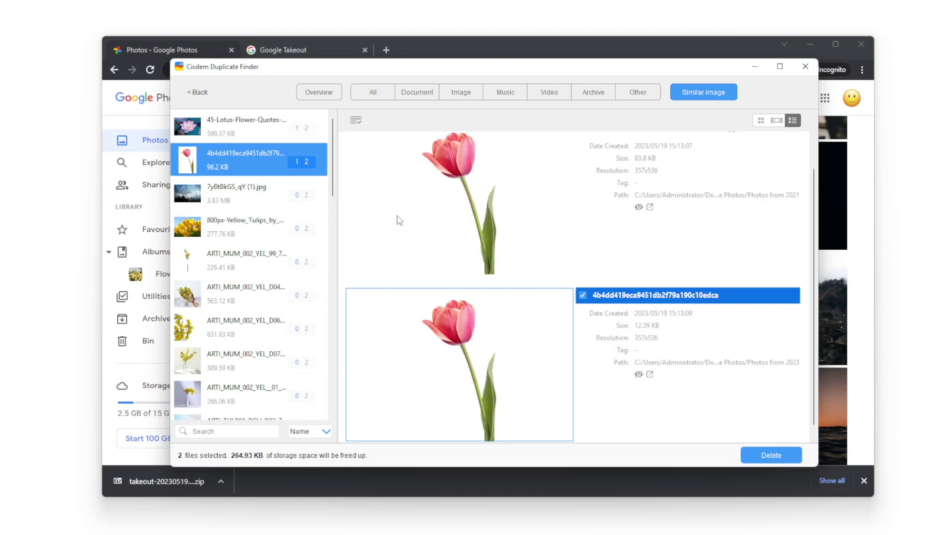
click(297, 125)
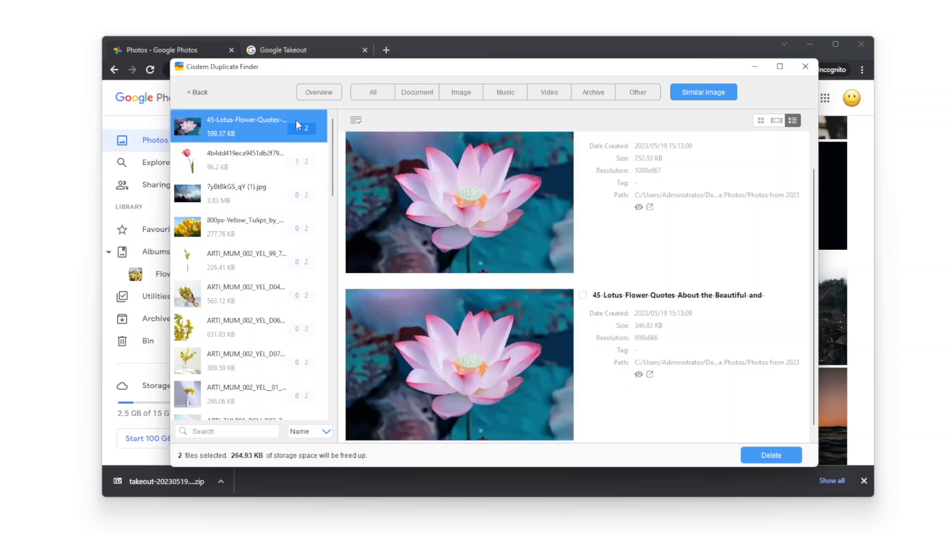
key(ctrl+a)
Auto-select the low-quality copy in every group and delete all 36 marked files (63.63 MB)
click(363, 119)
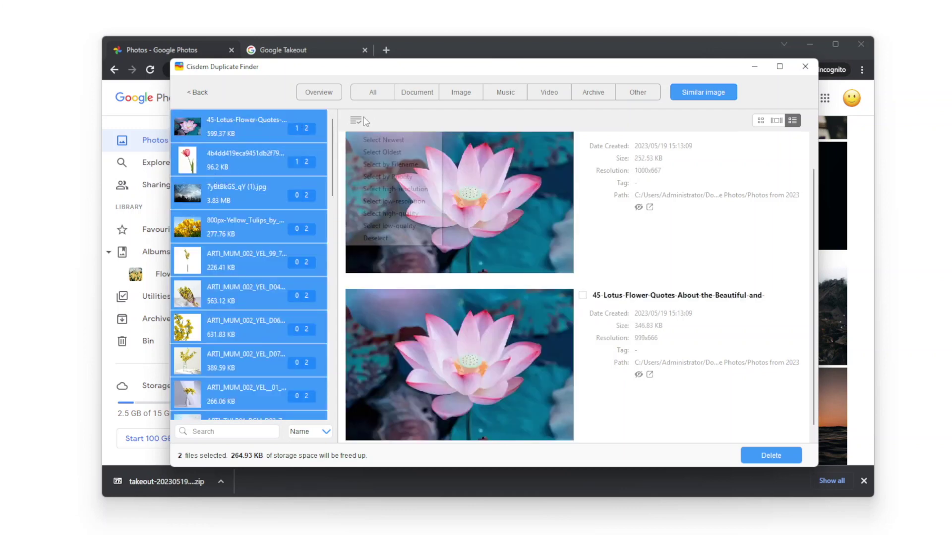
click(418, 227)
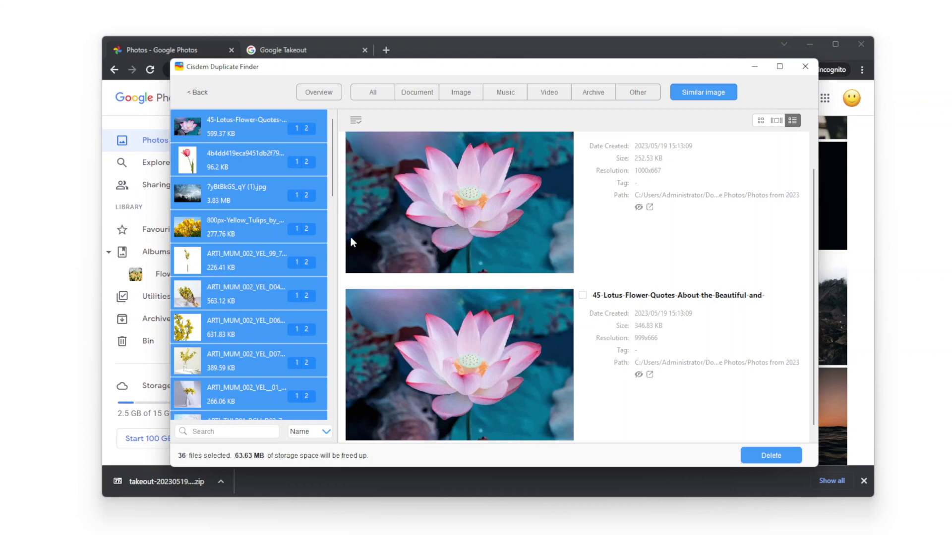
scroll(293, 271, down, 10)
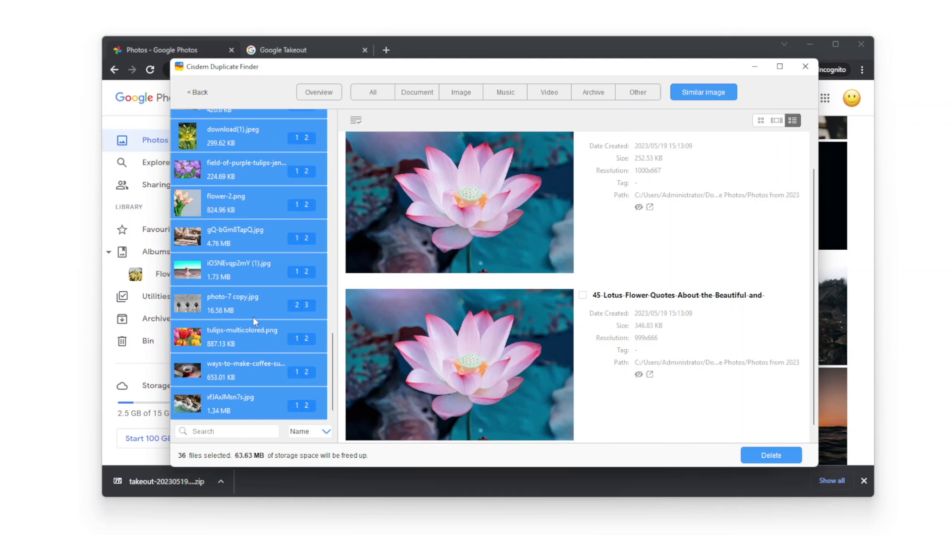
scroll(253, 316, up, 10)
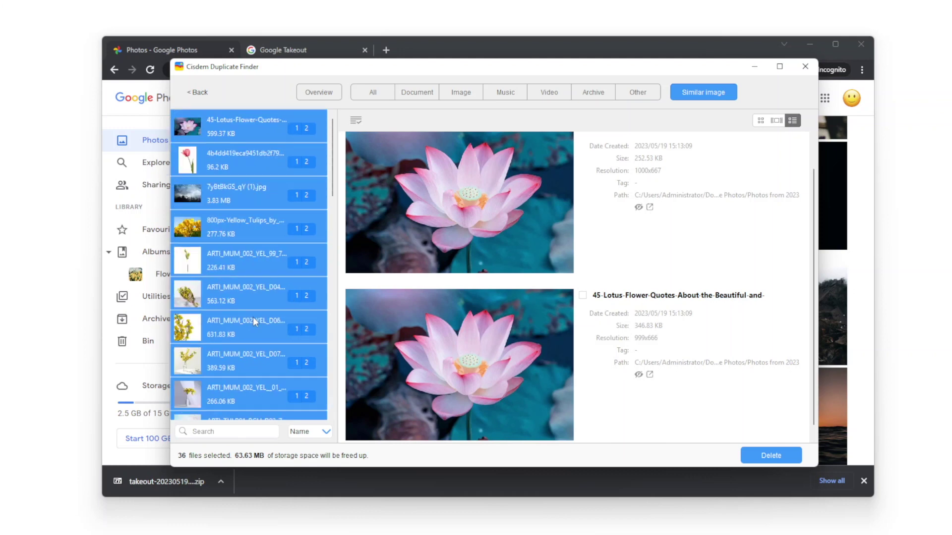
scroll(253, 317, down, 10)
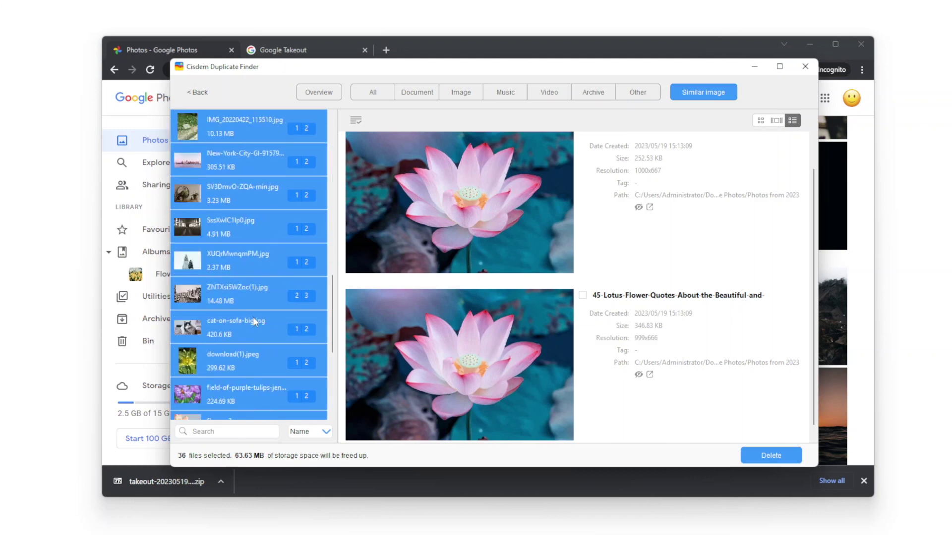
scroll(253, 317, up, 10)
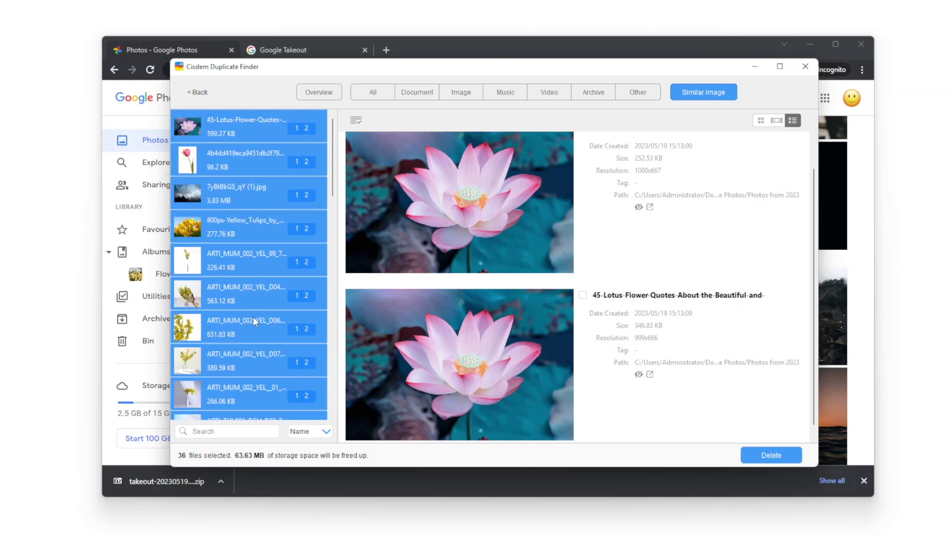
click(758, 455)
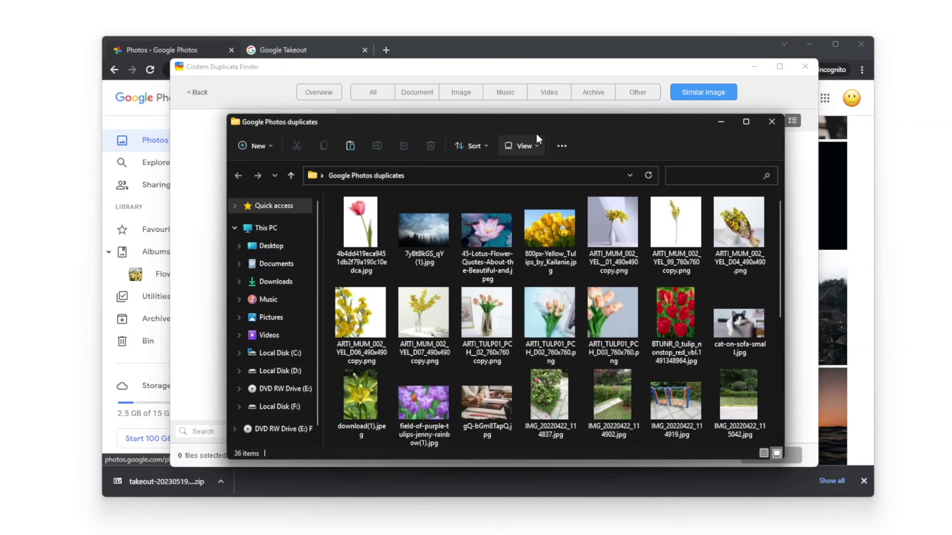
Reposition the 36-image Google Photos duplicates folder window and close Cisdem Duplicate Finder
drag(536, 125, 505, 96)
scroll(413, 309, down, 3)
scroll(376, 369, up, 3)
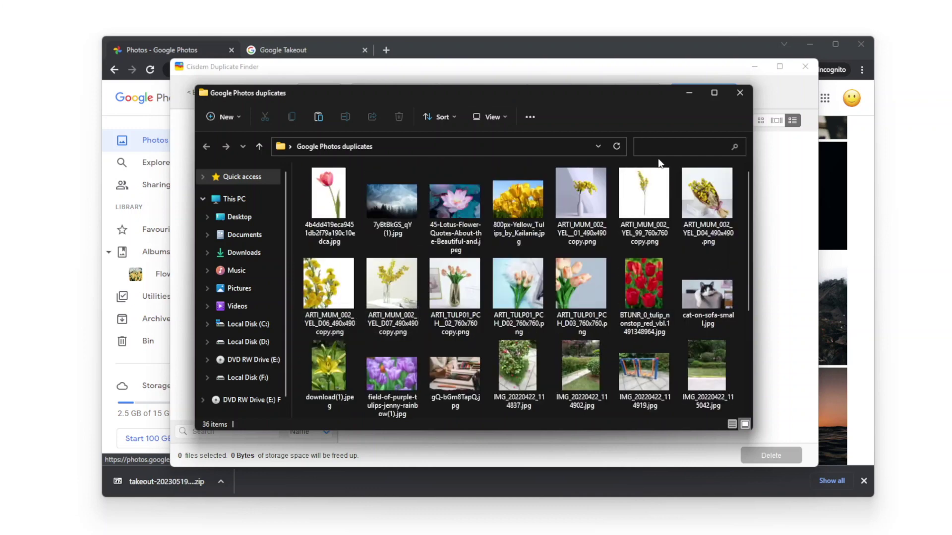
click(754, 66)
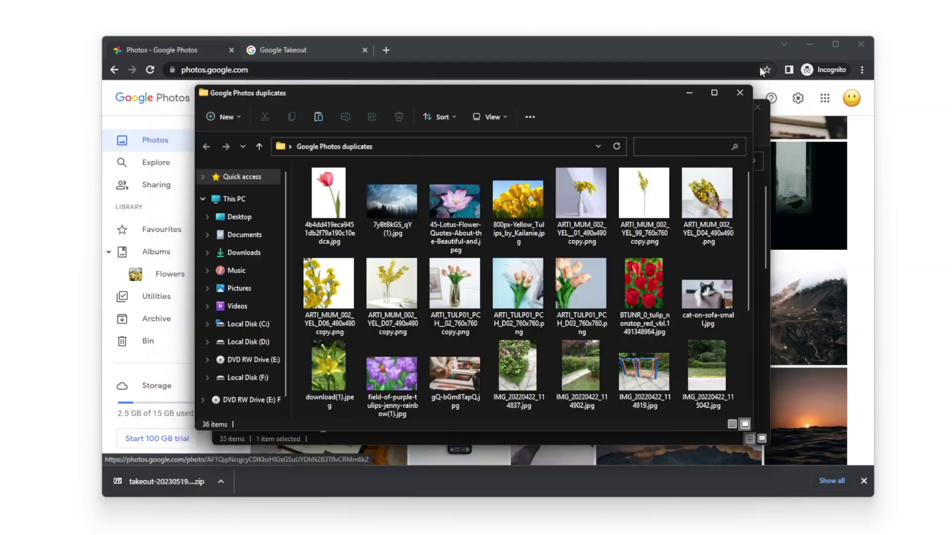
click(177, 53)
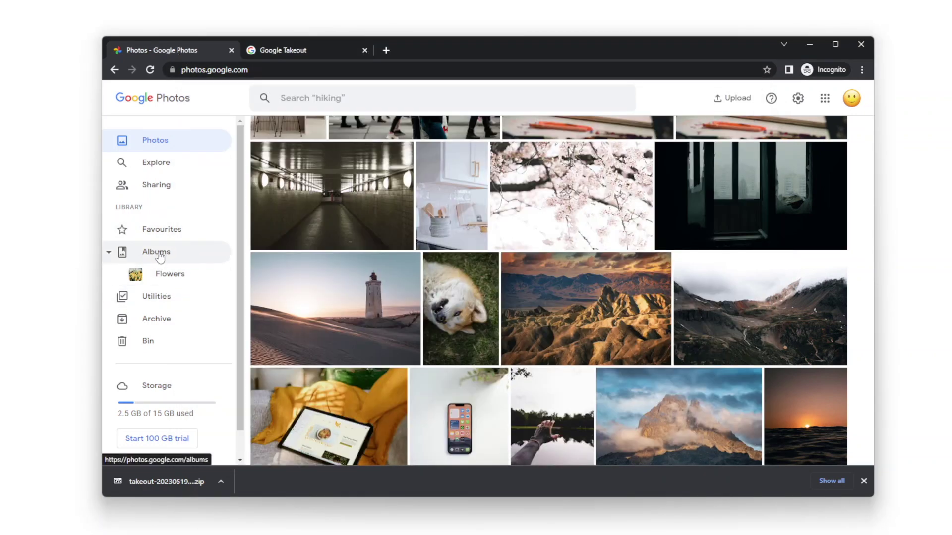
Create a new album titled 'Duplicates' in Google Photos and open it
click(862, 481)
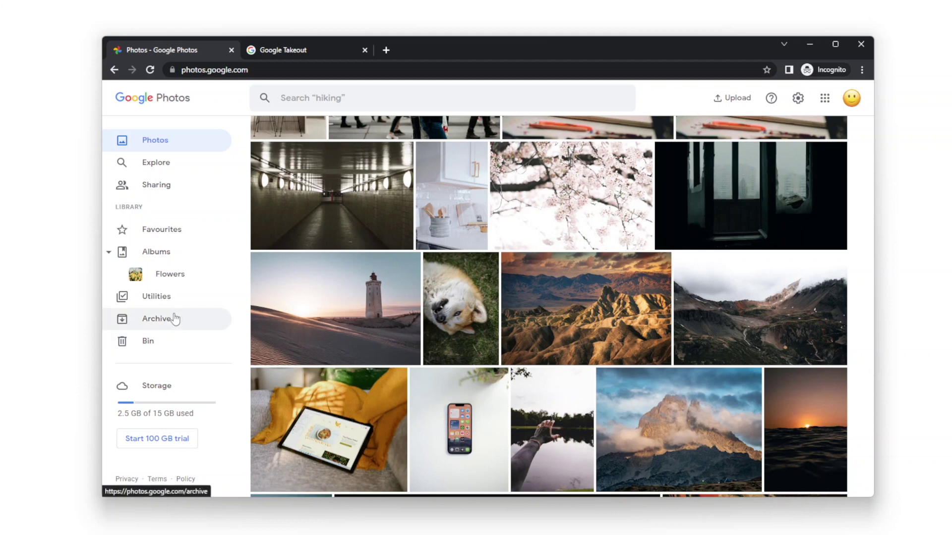
click(162, 253)
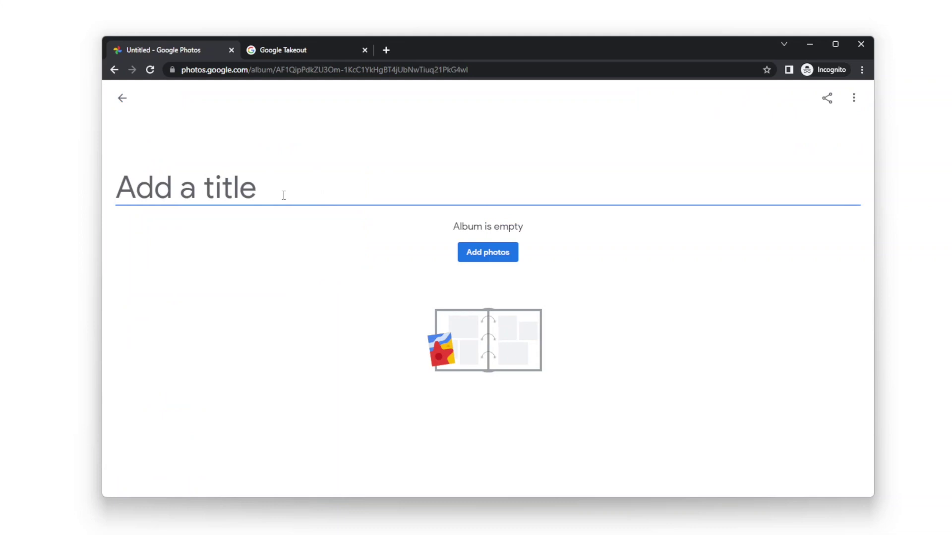
text(Duplicates)
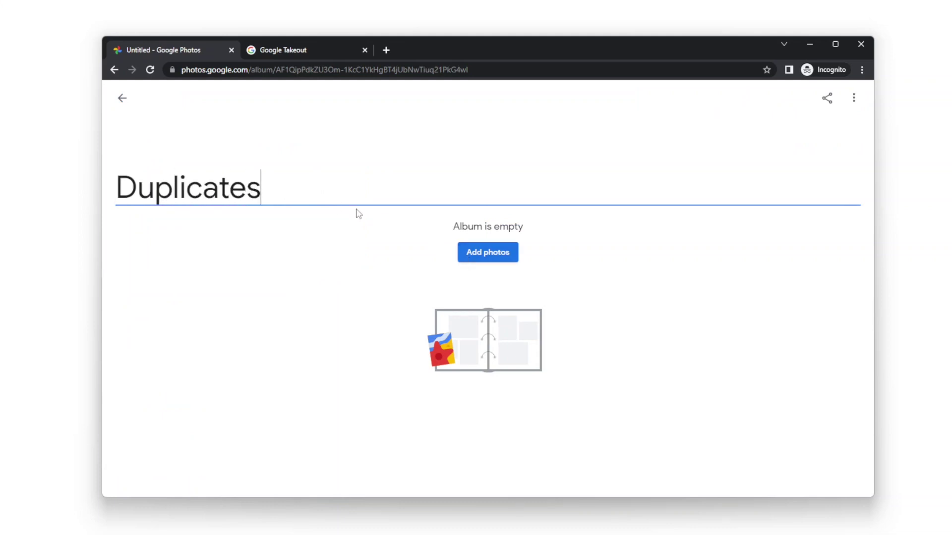
click(121, 98)
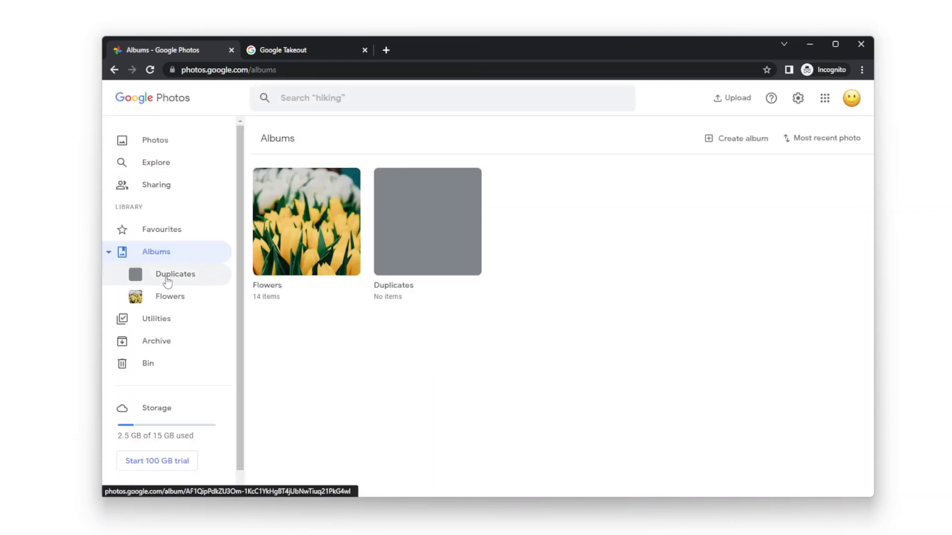
click(167, 281)
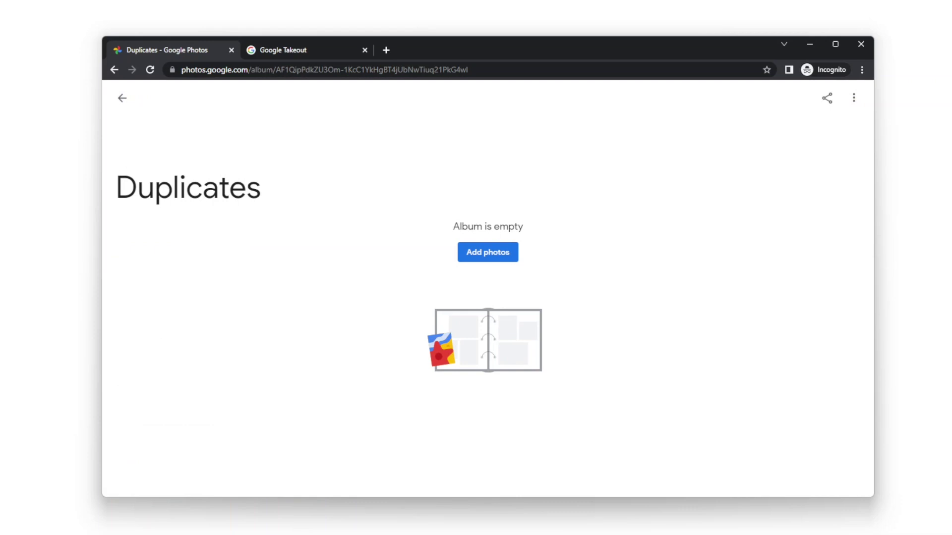
Drag all 36 images from the duplicates folder into the Duplicates album to upload them
key(alt+Tab)
drag(453, 99, 674, 163)
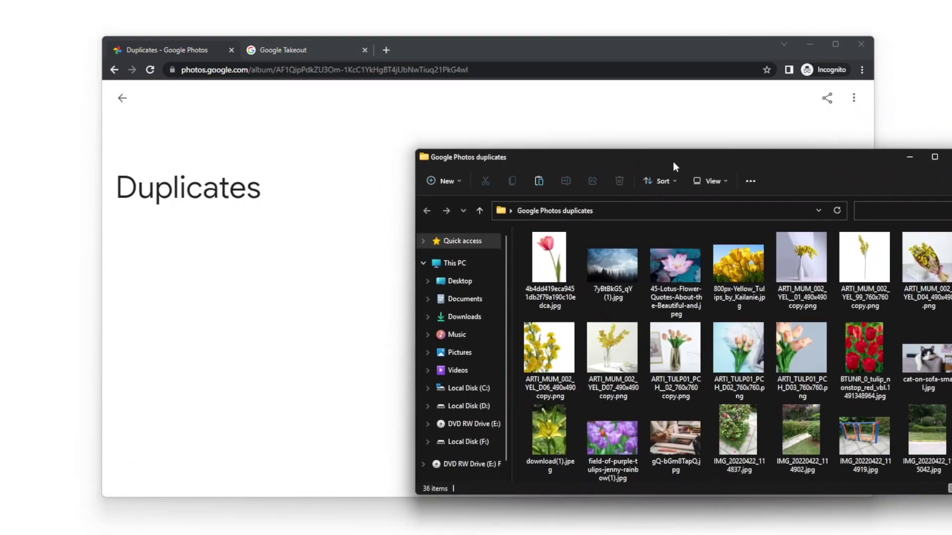
click(558, 254)
key(ctrl+a)
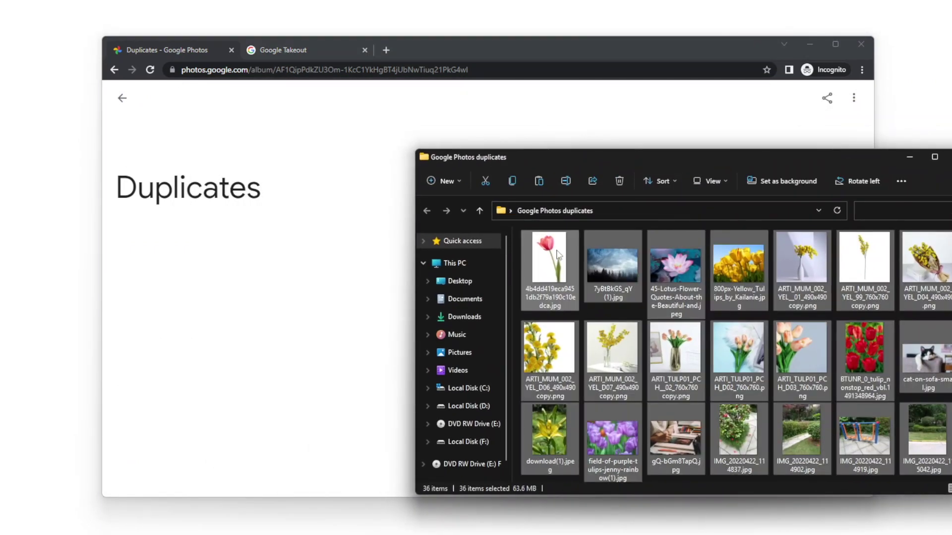
drag(557, 254, 265, 318)
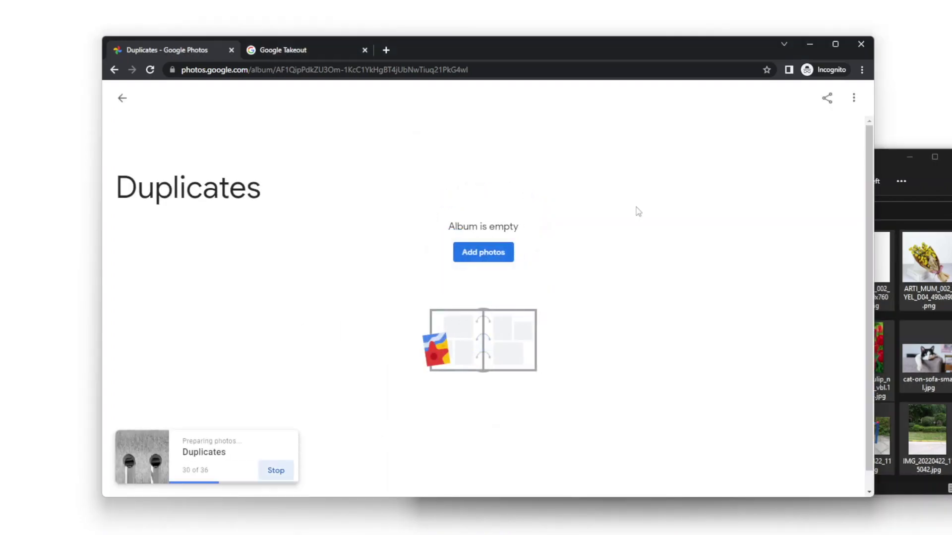
click(910, 157)
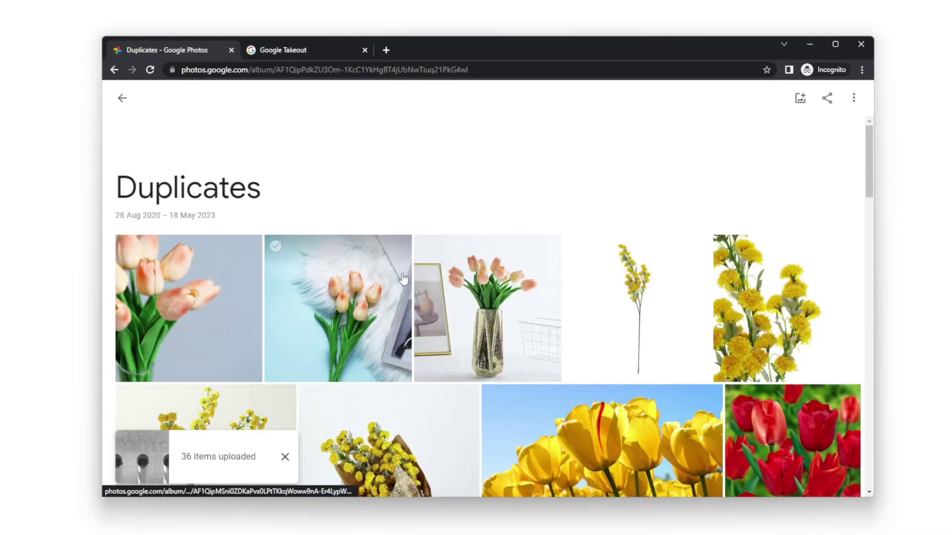
scroll(368, 339, down, 4)
scroll(367, 335, down, 10)
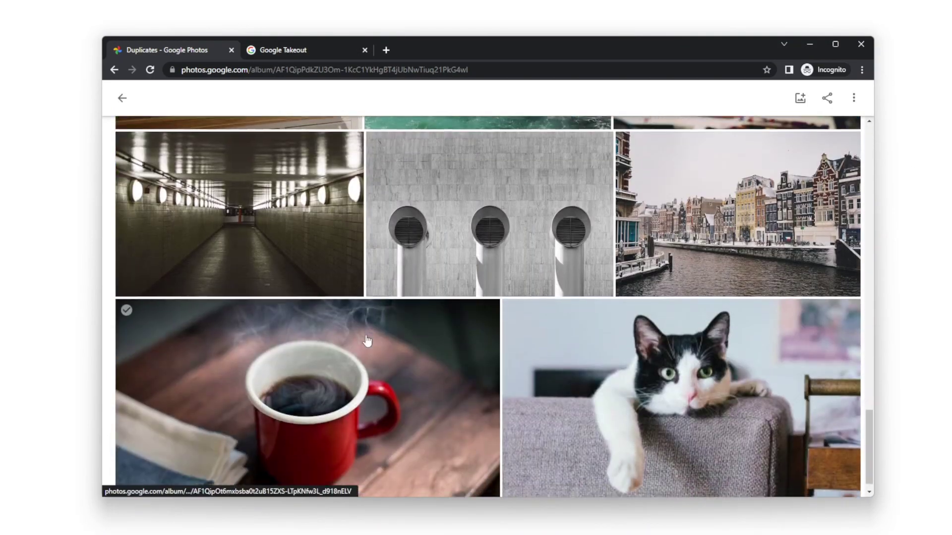
scroll(364, 334, up, 15)
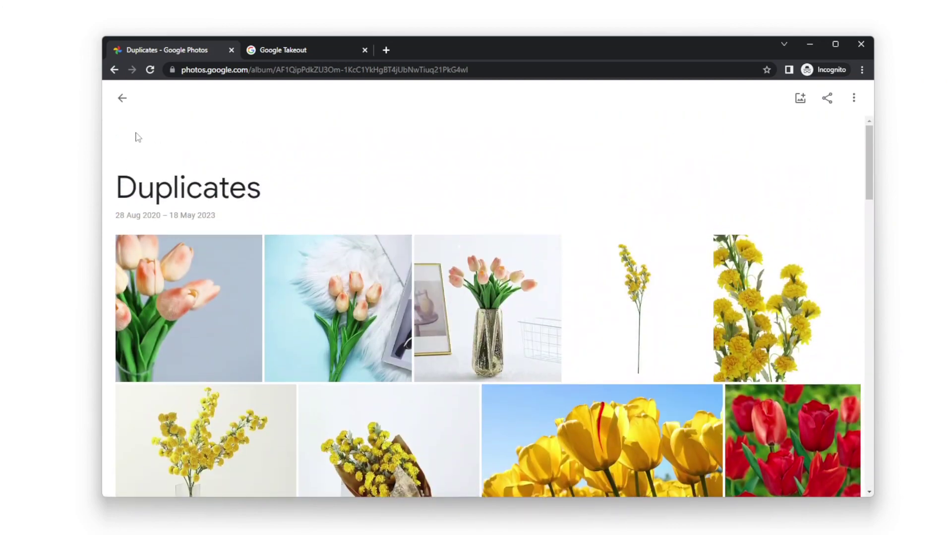
Select all 36 photos in the Duplicates album, first tulip to last cat, and move them to the bin
click(121, 99)
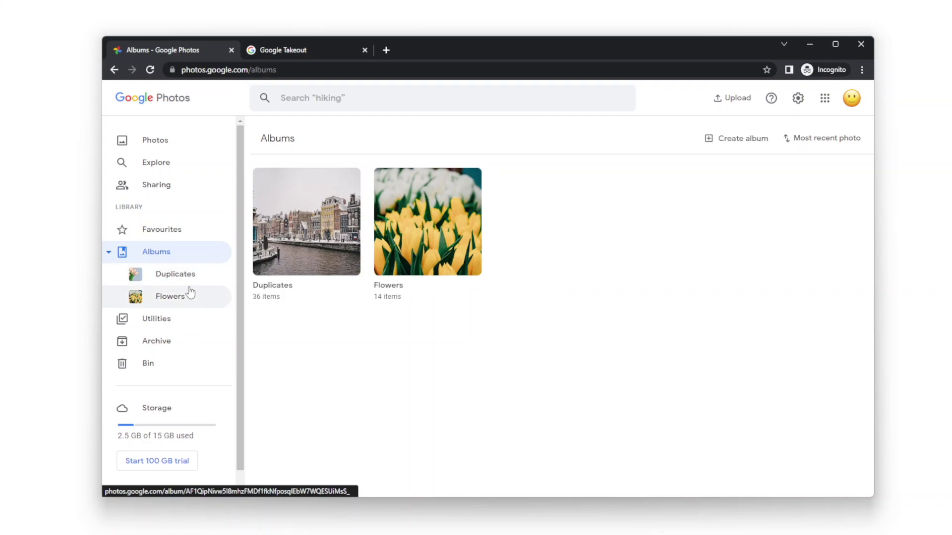
click(190, 275)
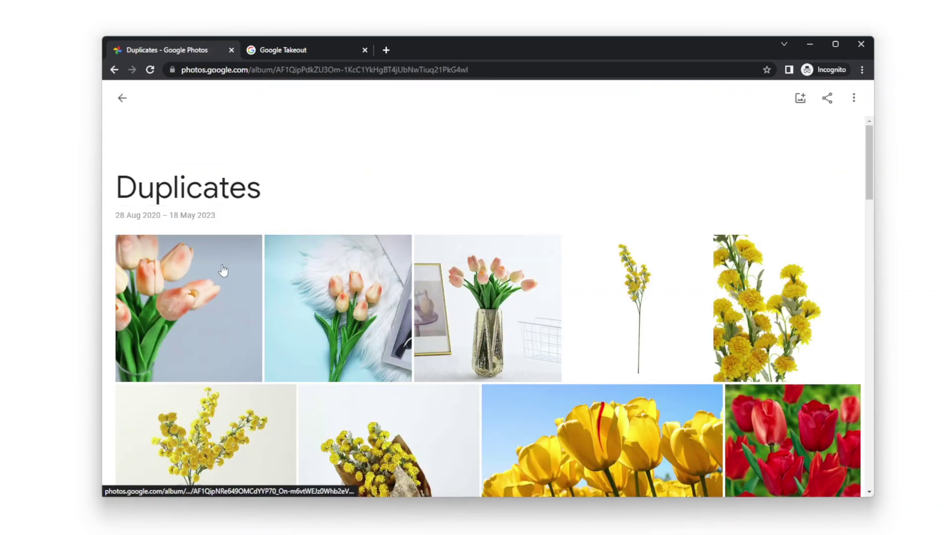
click(127, 246)
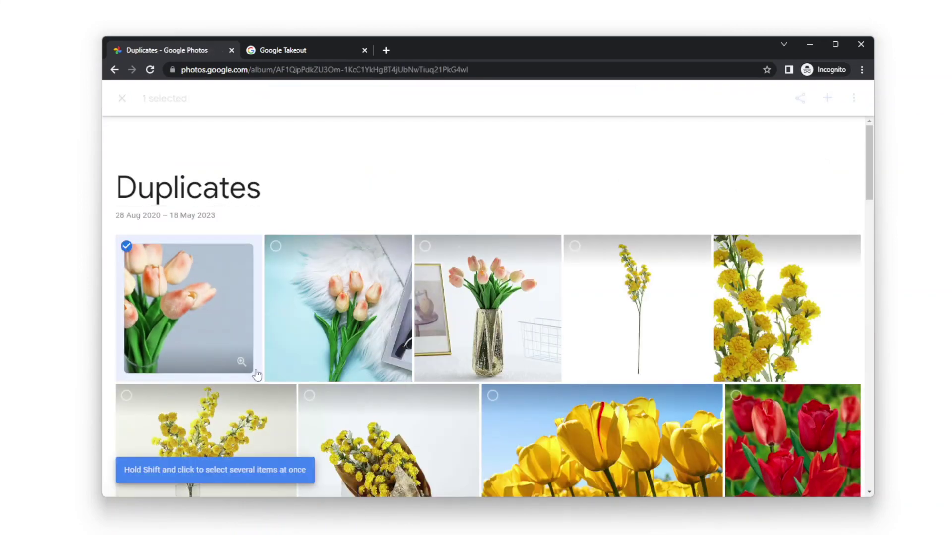
scroll(257, 375, down, 15)
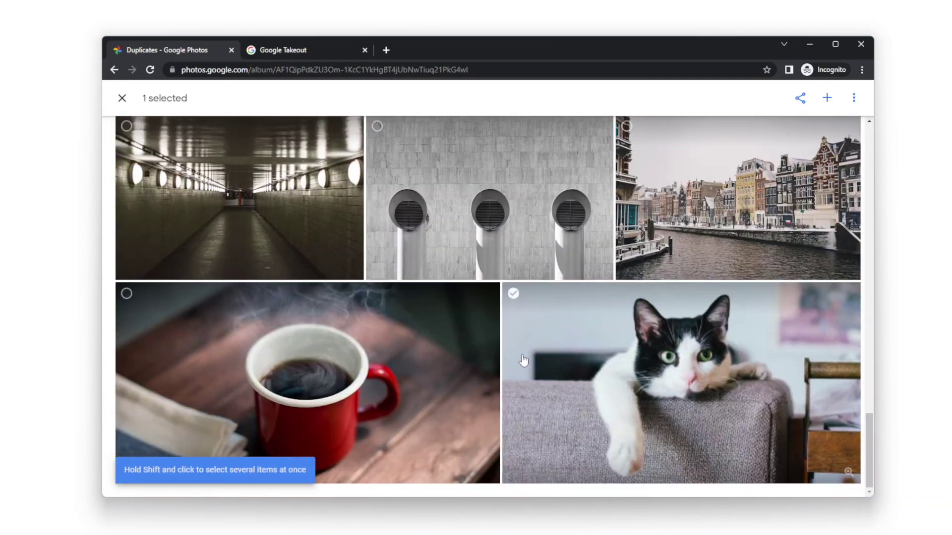
shift+click(513, 293)
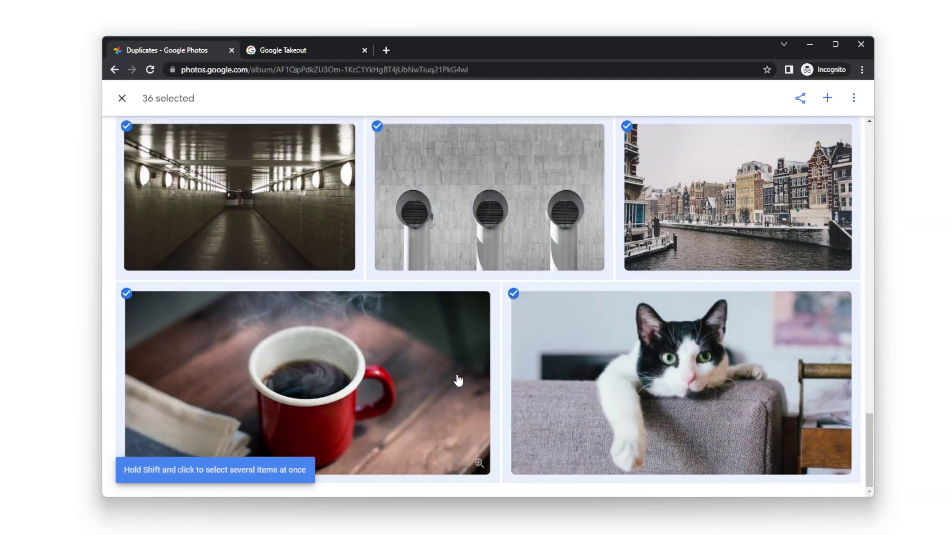
scroll(458, 381, up, 15)
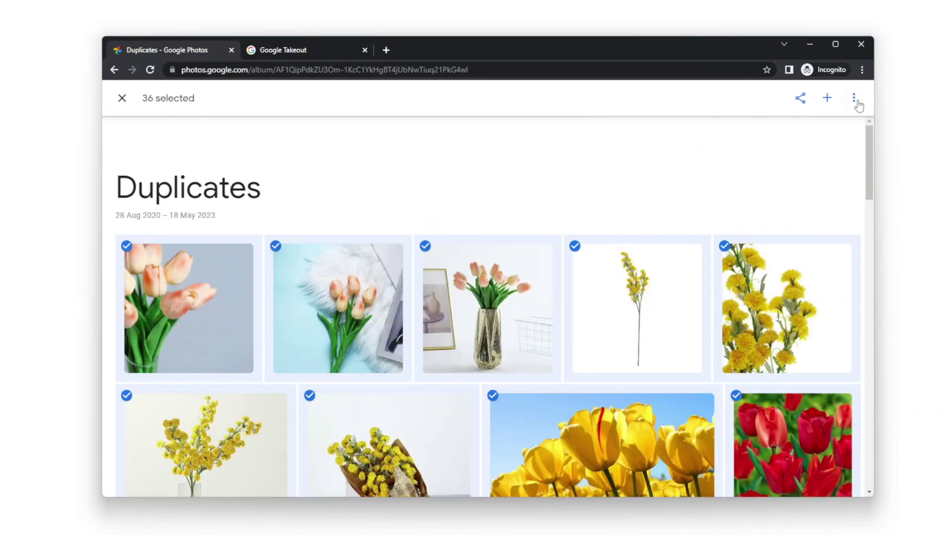
click(854, 98)
click(773, 211)
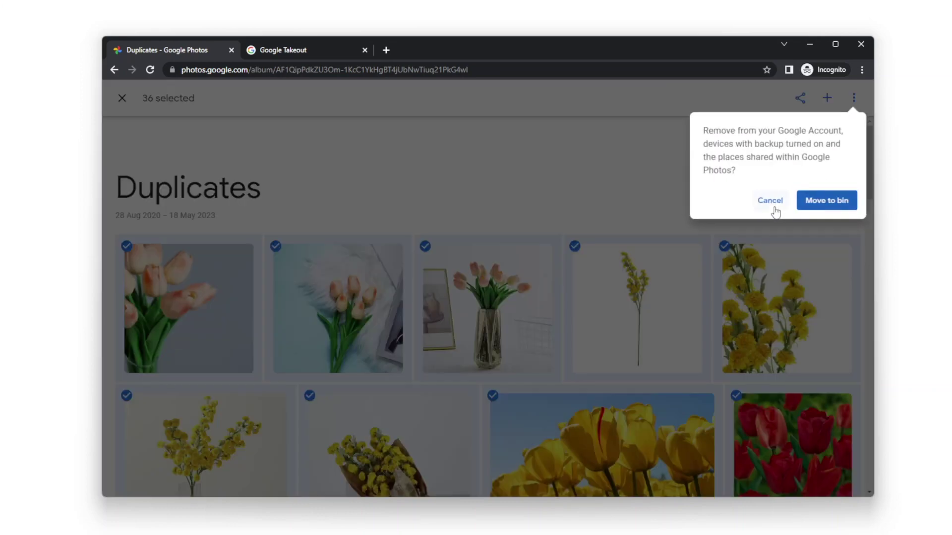
click(825, 203)
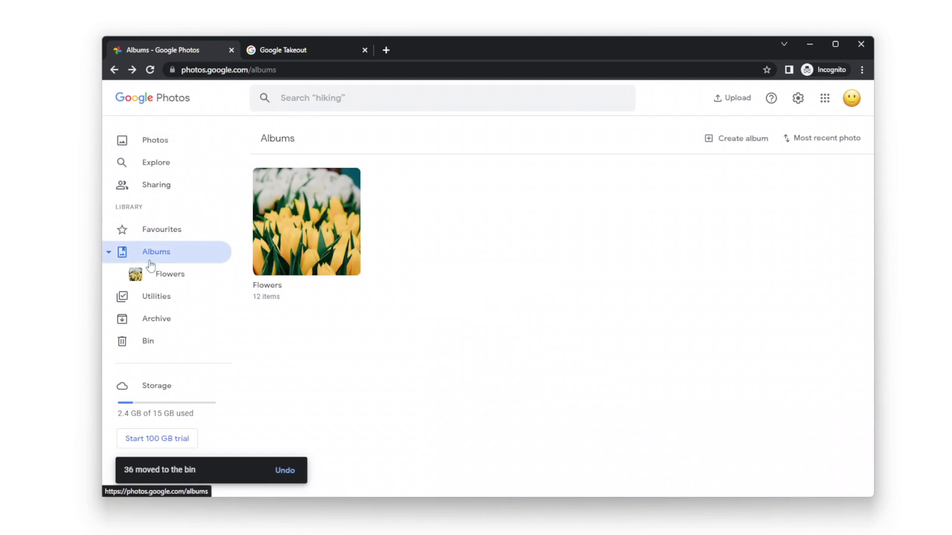
Review the duplicate flower images now sitting in the Google Photos bin
click(167, 342)
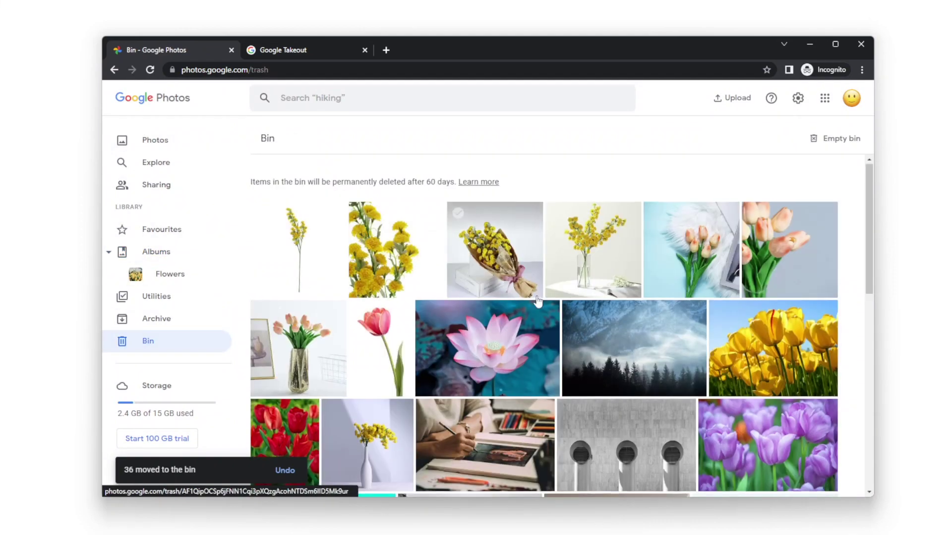
scroll(538, 301, down, 4)
scroll(537, 301, up, 4)
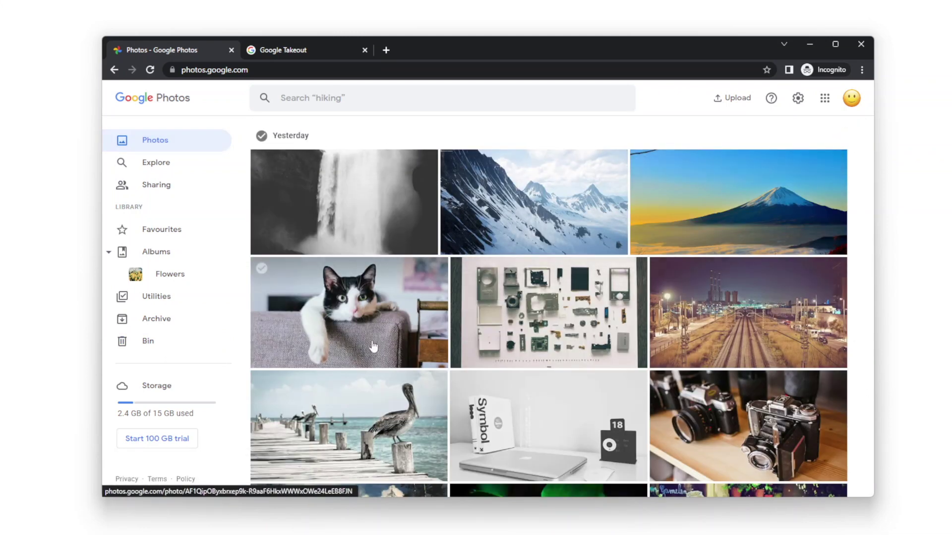
scroll(350, 312, down, 20)
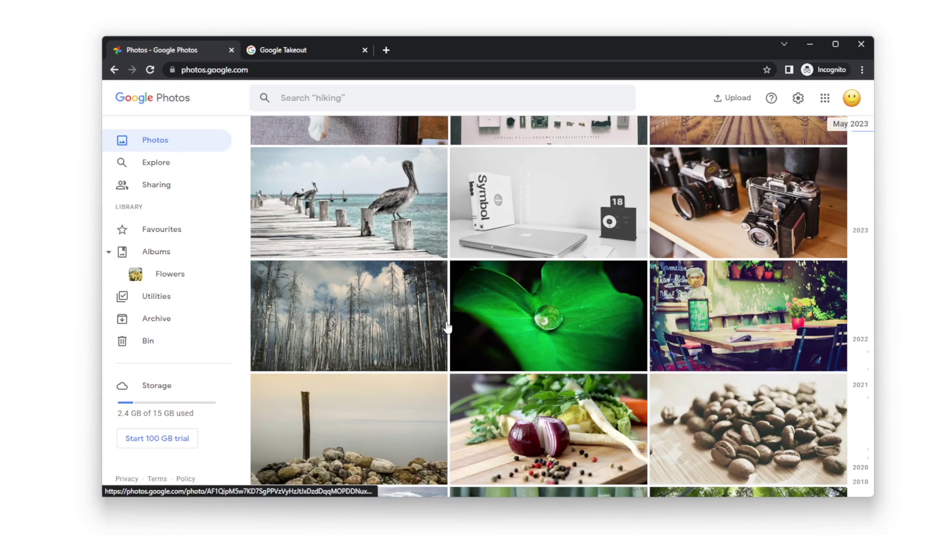
scroll(446, 326, down, 20)
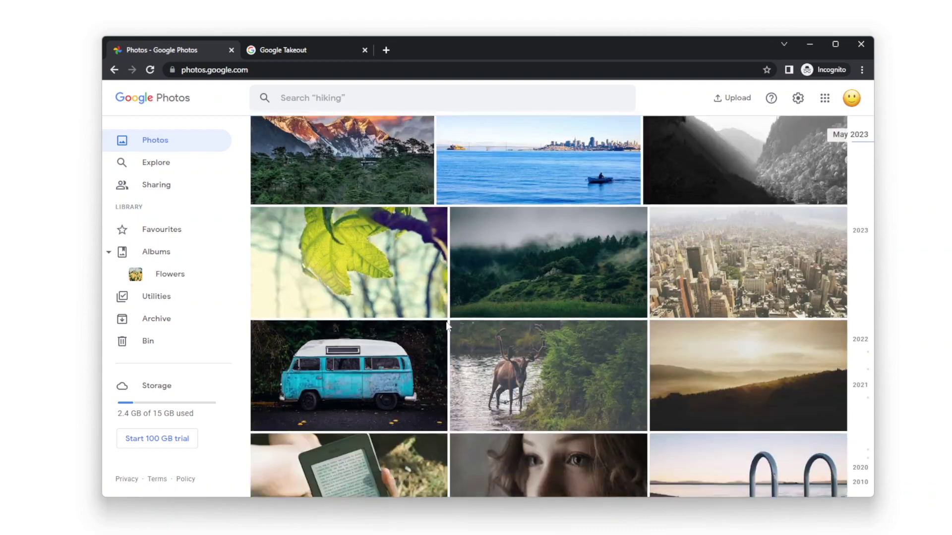
scroll(447, 326, down, 20)
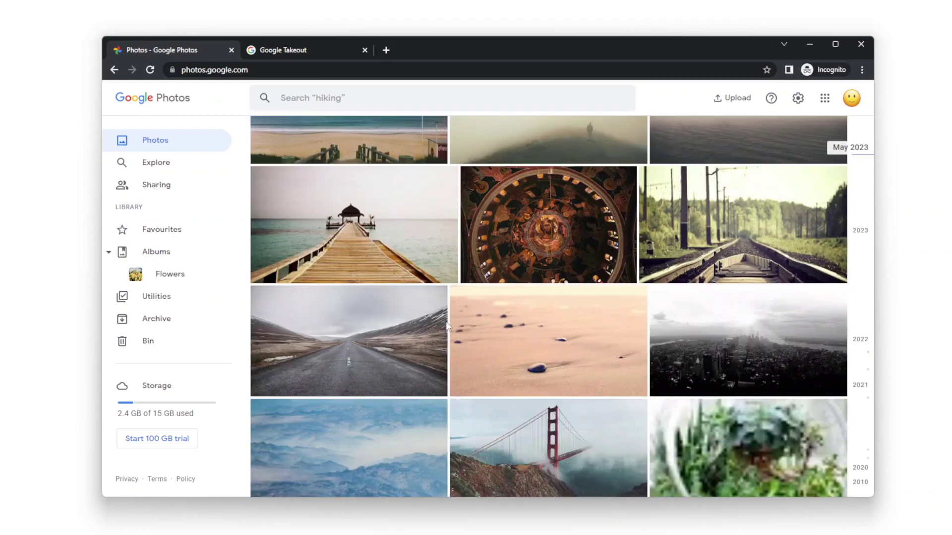
scroll(447, 326, down, 20)
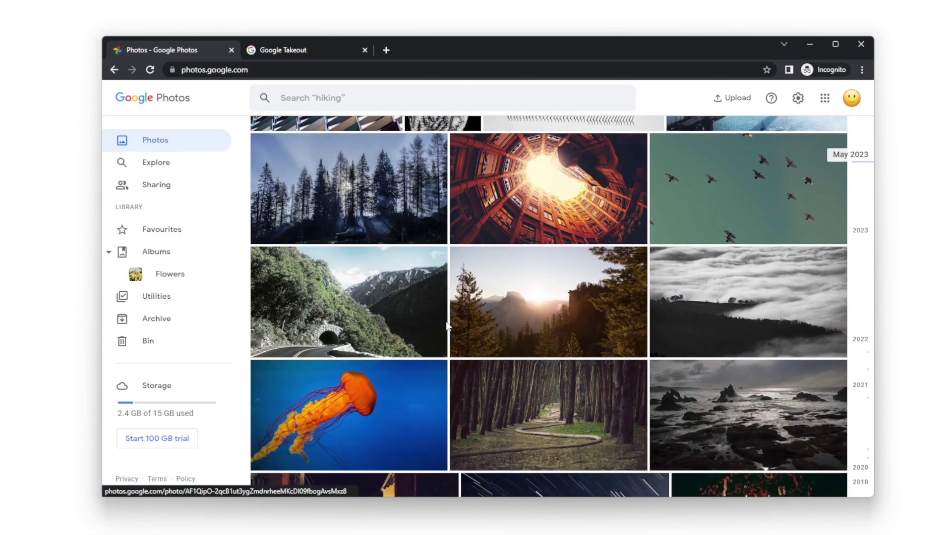
scroll(446, 325, down, 12)
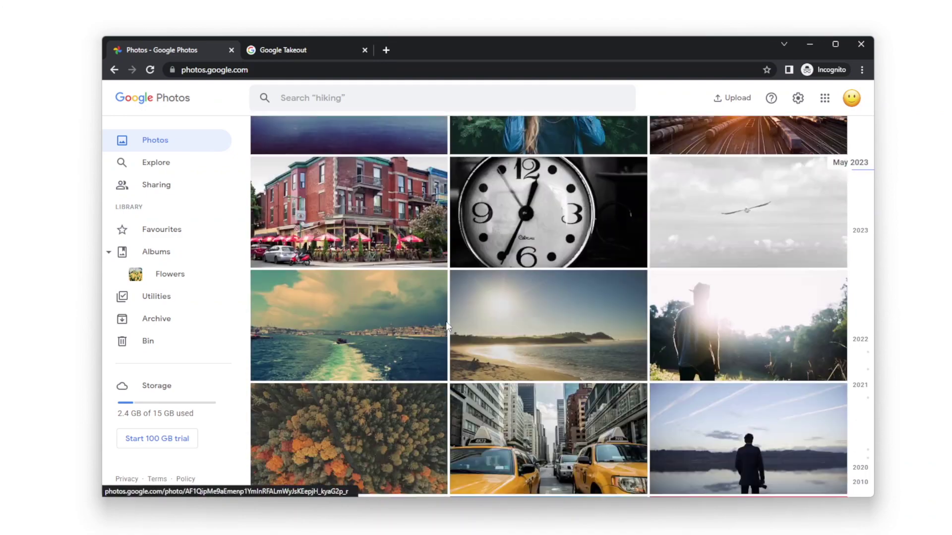